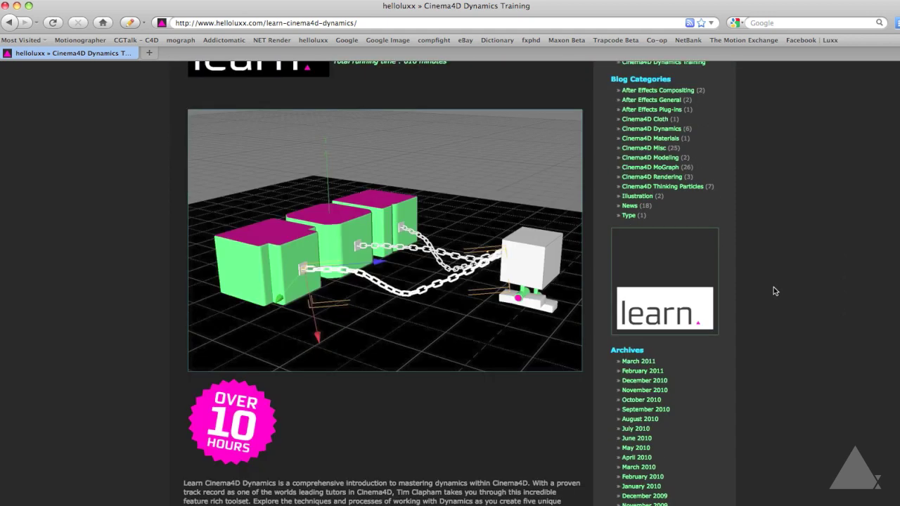
- Look through the Cinema4D Dynamics training page, including the tutorial descriptions and the lists of covered features
{"action": "scroll", "coordinate": [773, 291], "scroll_direction": "up", "scroll_amount": 15}
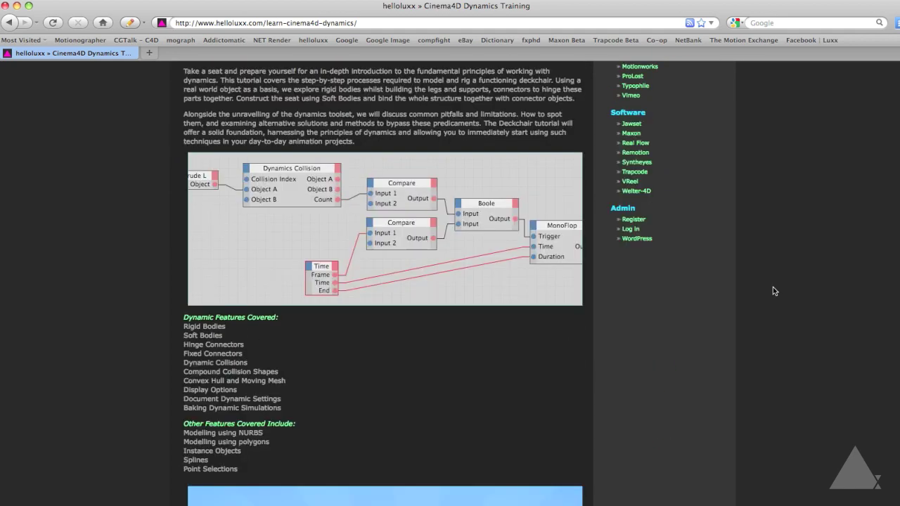
{"action": "scroll", "coordinate": [772, 290], "scroll_direction": "down", "scroll_amount": 15}
{"action": "scroll", "coordinate": [773, 291], "scroll_direction": "up", "scroll_amount": 3}
{"action": "scroll", "coordinate": [773, 290], "scroll_direction": "up", "scroll_amount": 20}
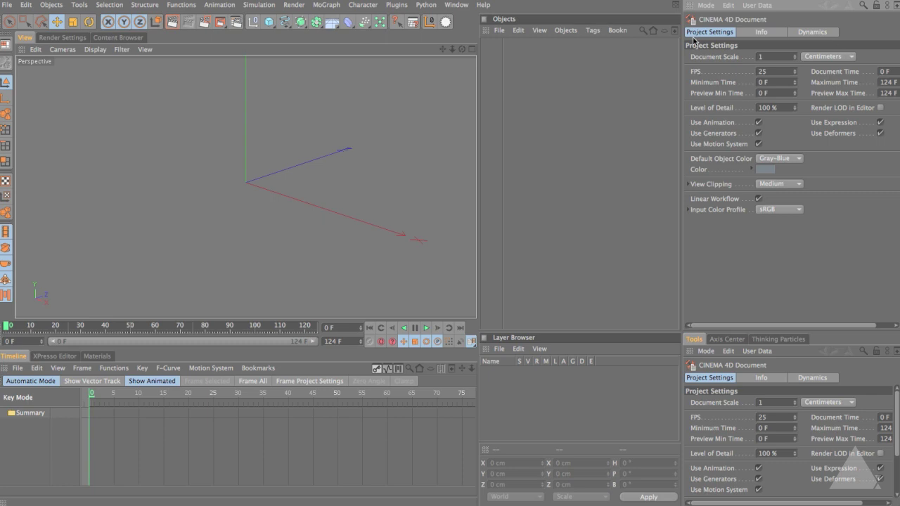
- Create a cube and nest it inside a new MoGraph Cloner
{"action": "left_click", "coordinate": [268, 22]}
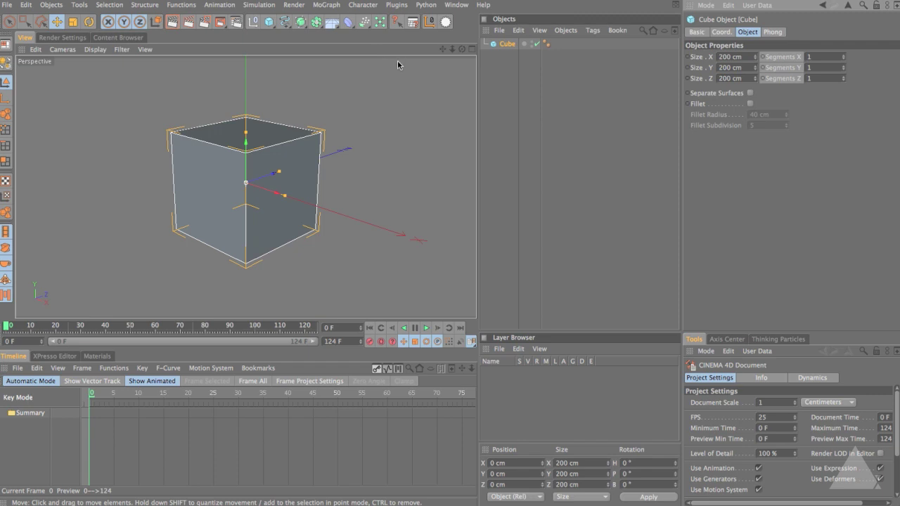
{"action": "left_click", "coordinate": [327, 5]}
{"action": "left_click", "coordinate": [340, 87], "text": "alt"}
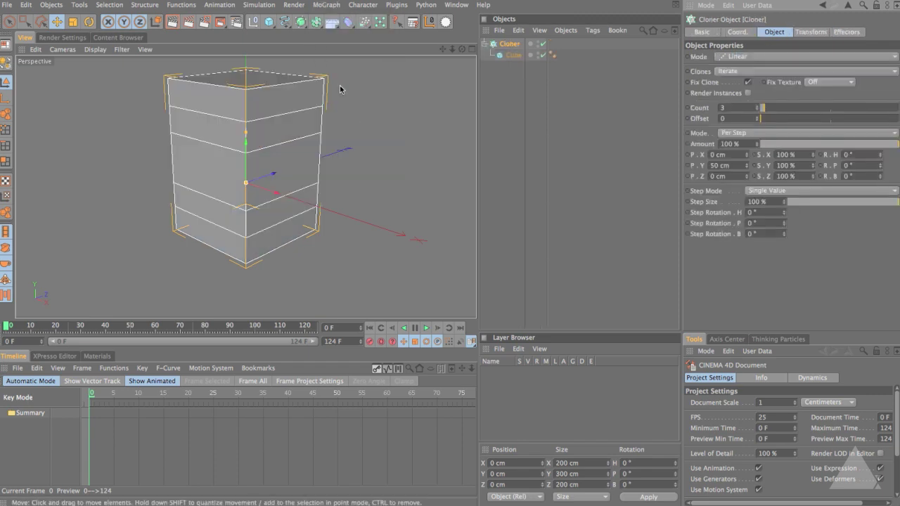
- Set the Cloner to Grid Array mode with a count of 5 × 5 × 5
{"action": "left_click", "coordinate": [749, 56]}
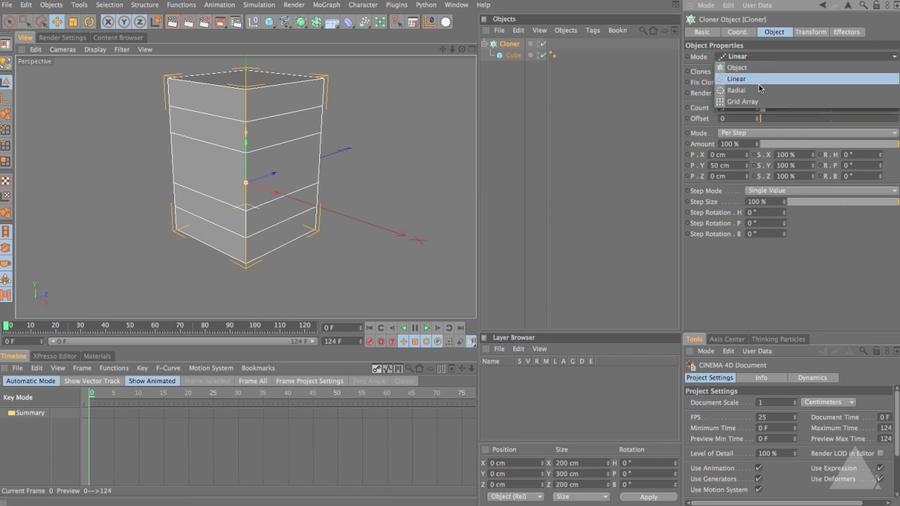
{"action": "left_click", "coordinate": [745, 101]}
{"action": "left_click", "coordinate": [728, 107]}
{"action": "type", "text": "5"}
{"action": "key", "text": "Tab"}
{"action": "type", "text": "5"}
{"action": "key", "text": "Tab"}
{"action": "type", "text": "5"}
{"action": "key", "text": "Return"}
- Set the Cloner's grid size to 1000 cm in all three directions
{"action": "double_click", "coordinate": [720, 118]}
{"action": "type", "text": "1000"}
{"action": "key", "text": "Tab"}
{"action": "type", "text": "1000"}
{"action": "key", "text": "Tab"}
{"action": "type", "text": "100"}
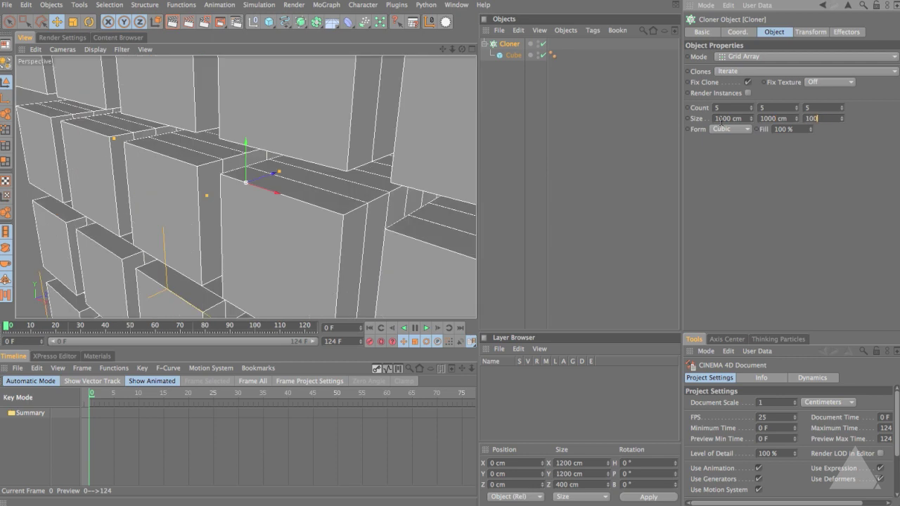
{"action": "type", "text": "0"}
{"action": "key", "text": "Return"}
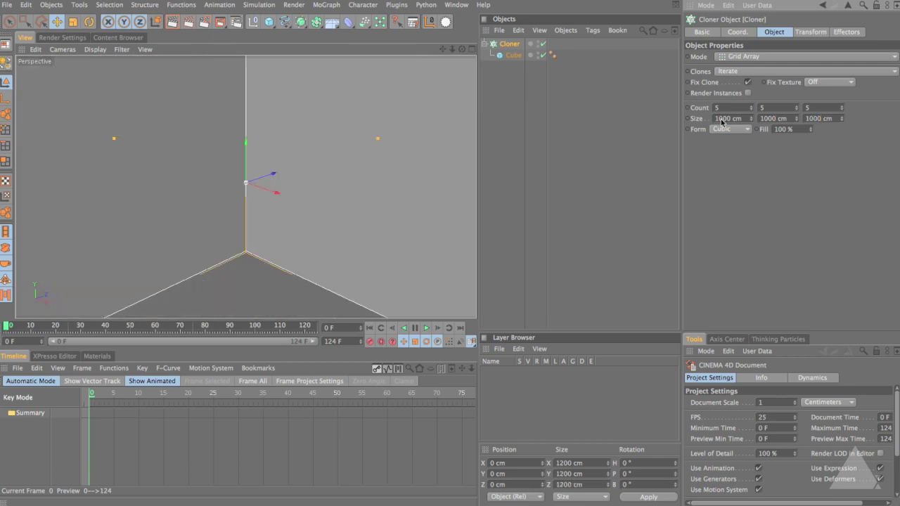
- Add a Floor object and raise the Cloner above it to a Y position of about 1370 cm
{"action": "left_click", "coordinate": [332, 23]}
{"action": "left_click", "coordinate": [498, 57]}
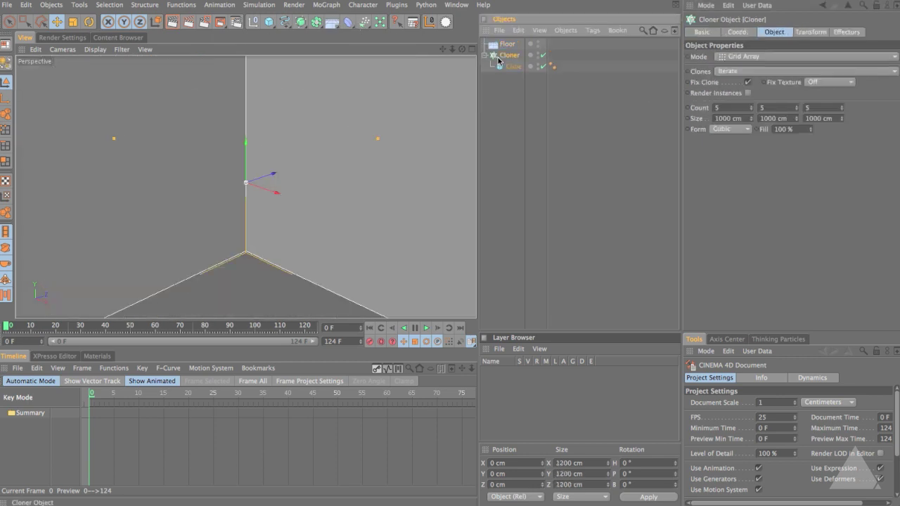
{"action": "key", "text": "F3"}
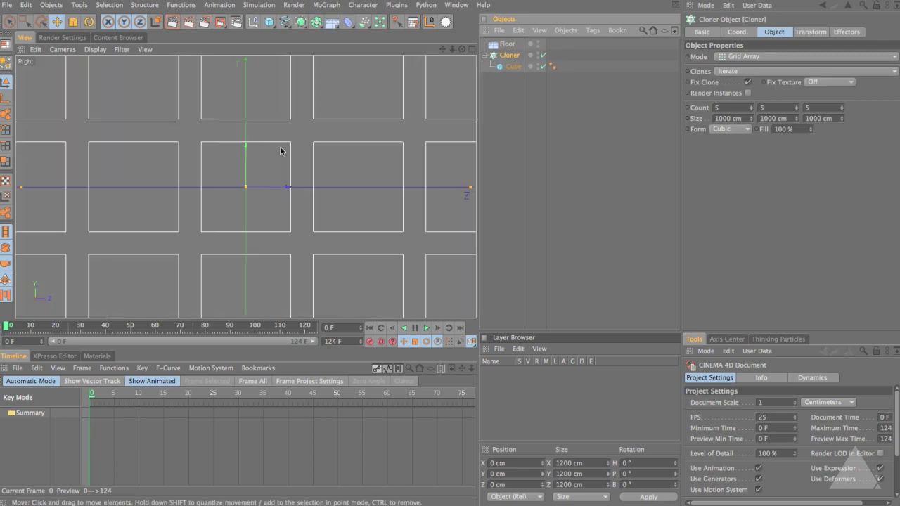
{"action": "scroll", "coordinate": [280, 150], "scroll_direction": "down", "scroll_amount": 3}
{"action": "mouse_move", "coordinate": [246, 145]}
{"action": "left_mouse_down"}
{"action": "mouse_move", "coordinate": [476, 312]}
{"action": "mouse_move", "coordinate": [245, 147]}
{"action": "left_mouse_up"}
{"action": "scroll", "coordinate": [305, 160], "scroll_direction": "down", "scroll_amount": 4}
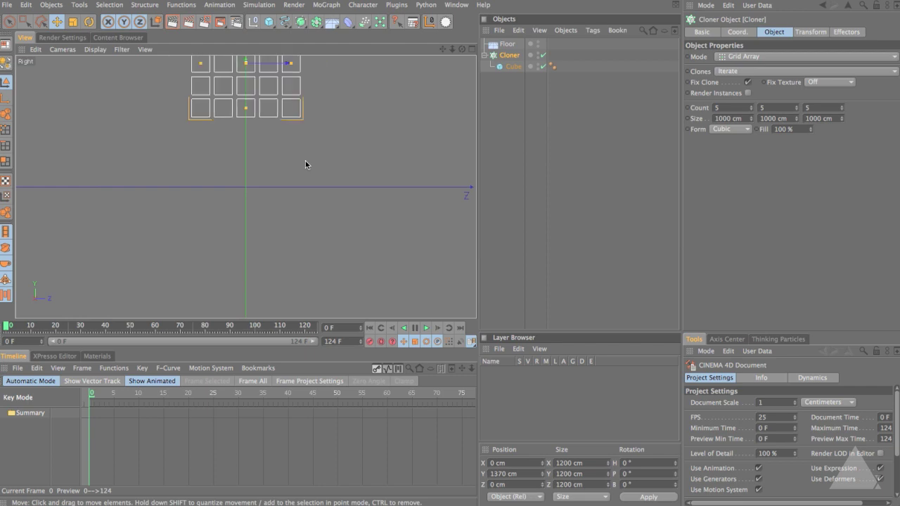
{"action": "middle_click_drag", "start_coordinate": [327, 107], "coordinate": [329, 158], "text": "alt"}
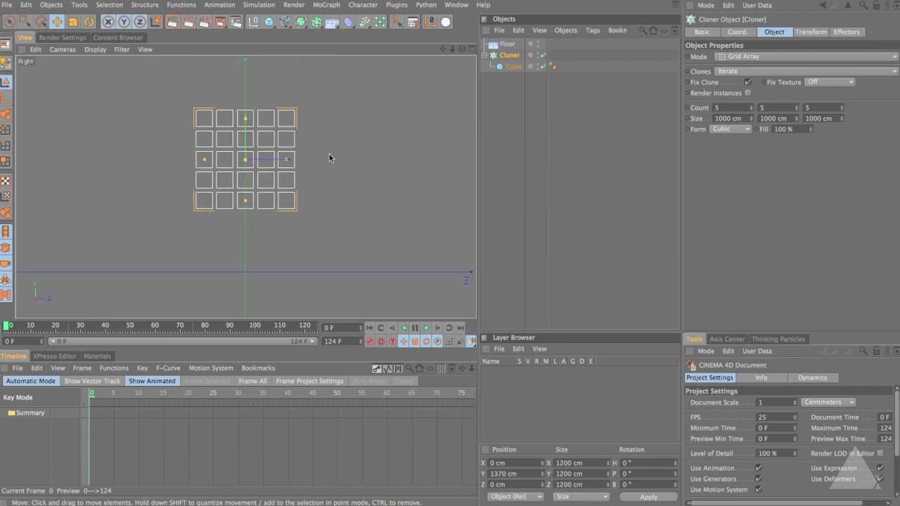
- Rotate the Cloner to tilt it over the floor, to about H -4°, P 39° and B 23°
{"action": "key", "text": "r"}
{"action": "mouse_move", "coordinate": [332, 94]}
{"action": "left_mouse_down"}
{"action": "mouse_move", "coordinate": [340, 72]}
{"action": "mouse_move", "coordinate": [321, 41]}
{"action": "left_mouse_up"}
{"action": "key", "text": "F1"}
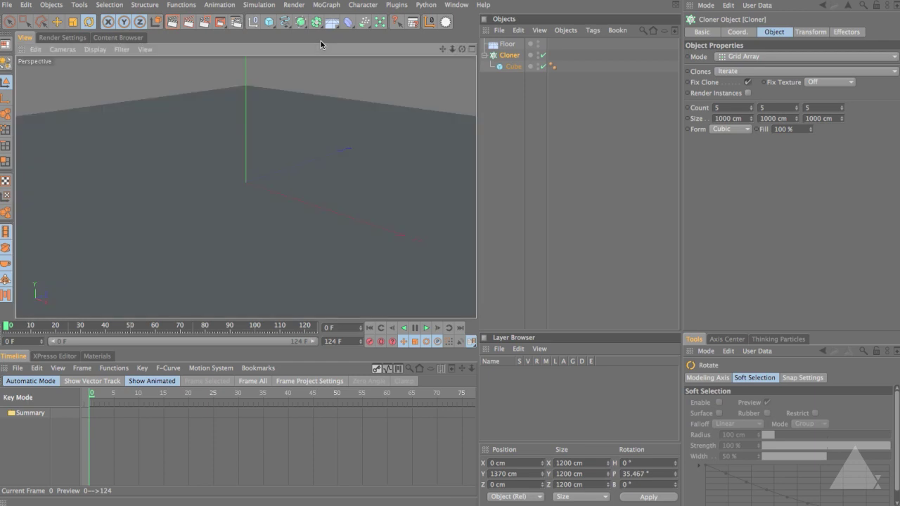
{"action": "scroll", "coordinate": [294, 193], "scroll_direction": "down", "scroll_amount": 10}
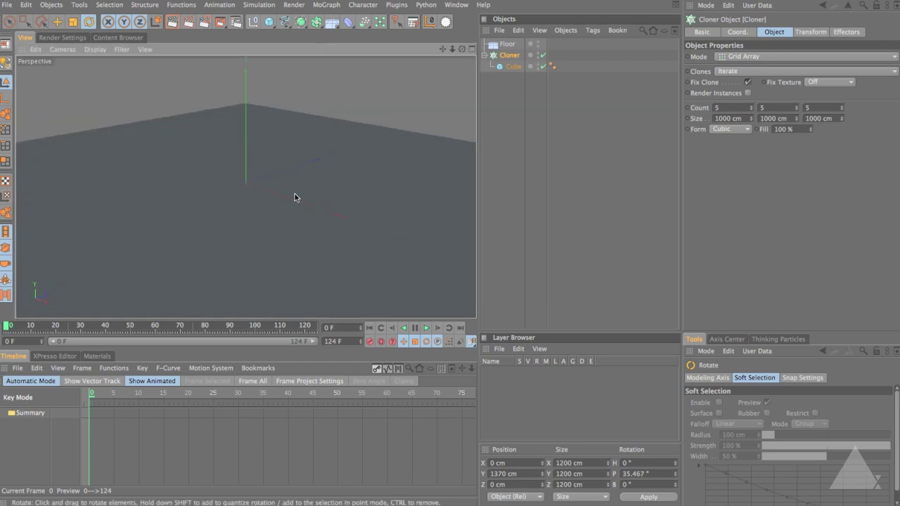
{"action": "scroll", "coordinate": [294, 191], "scroll_direction": "down", "scroll_amount": 8}
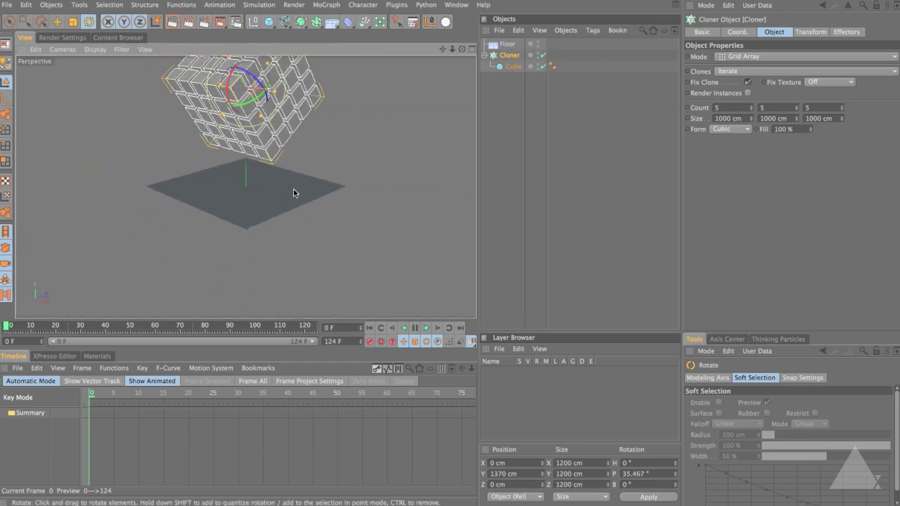
{"action": "left_click_drag", "start_coordinate": [255, 76], "coordinate": [263, 75]}
{"action": "left_click_drag", "start_coordinate": [349, 135], "coordinate": [359, 125], "text": "alt"}
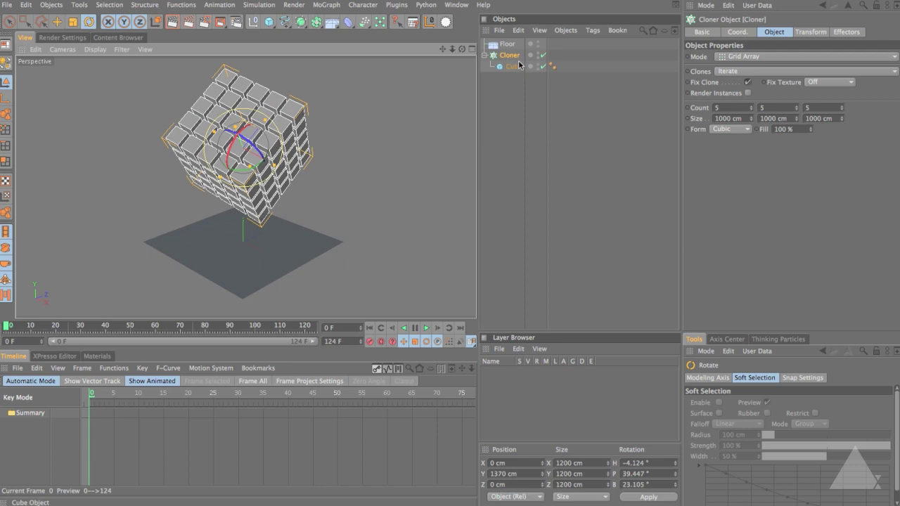
- Add a Dynamics Body tag to the Cloner and set its Individual Elements to All
{"action": "left_click", "coordinate": [593, 30]}
{"action": "mouse_move", "coordinate": [615, 92]}
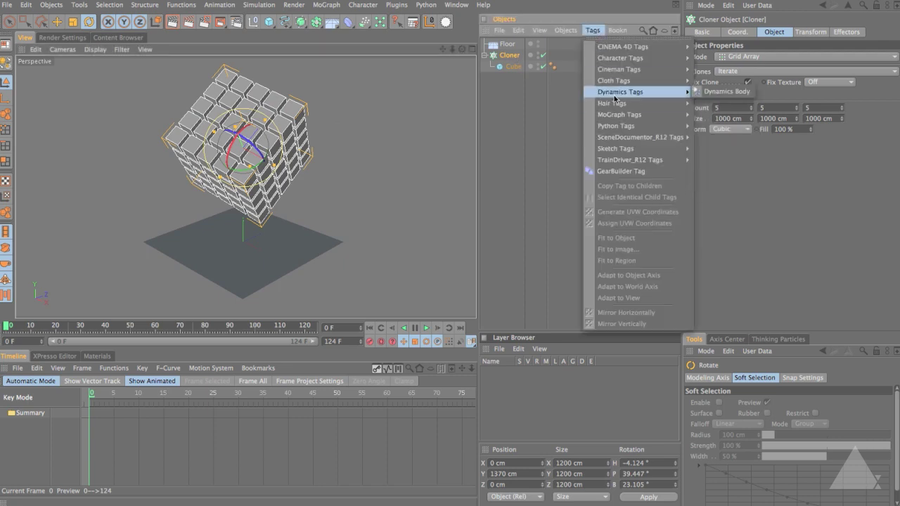
{"action": "left_click", "coordinate": [712, 93]}
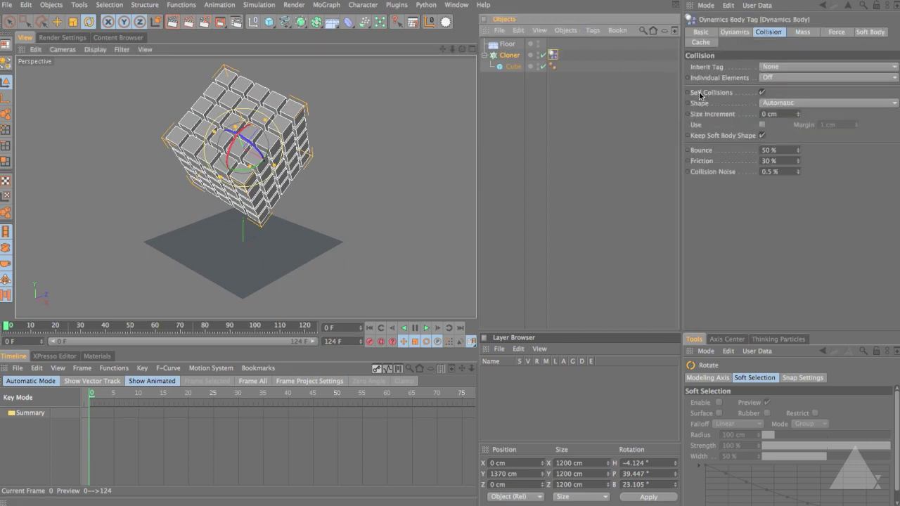
{"action": "left_click", "coordinate": [774, 77]}
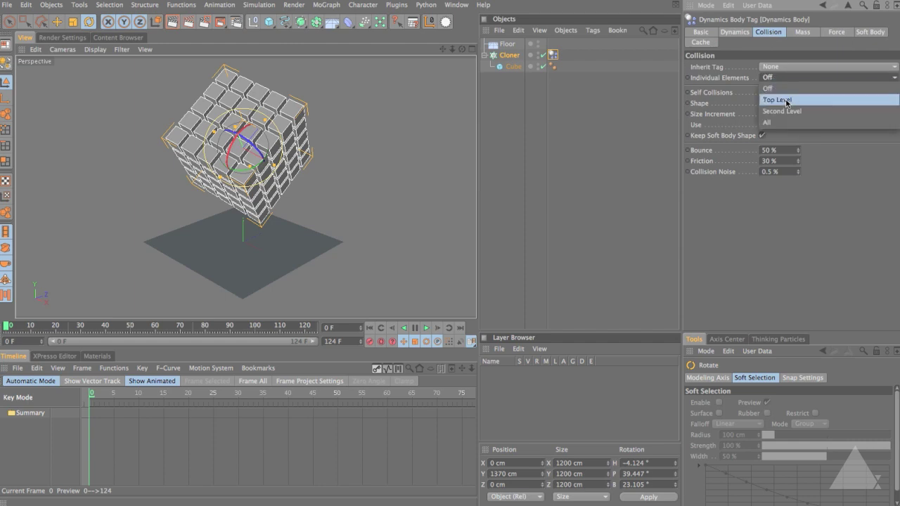
{"action": "left_click", "coordinate": [797, 127]}
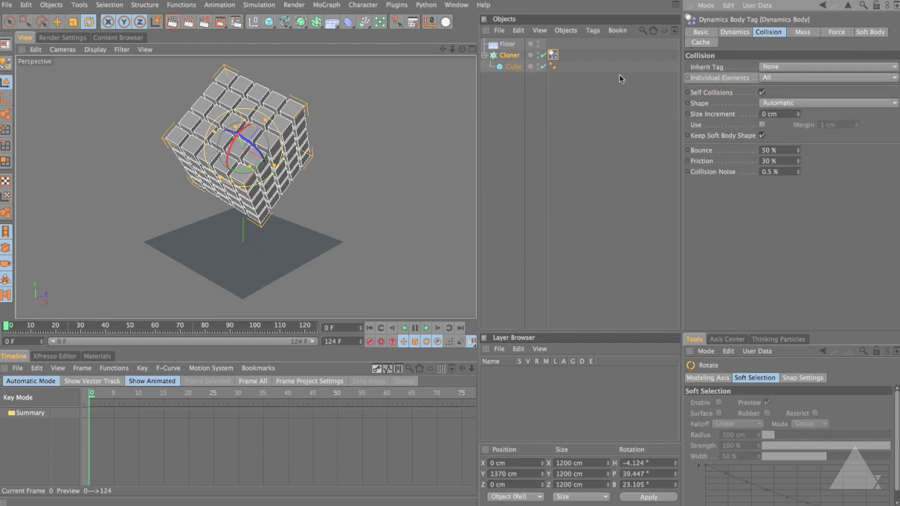
- Add a Dynamics Body tag to the Floor object
{"action": "left_click", "coordinate": [506, 44]}
{"action": "left_click", "coordinate": [593, 30]}
{"action": "mouse_move", "coordinate": [604, 103]}
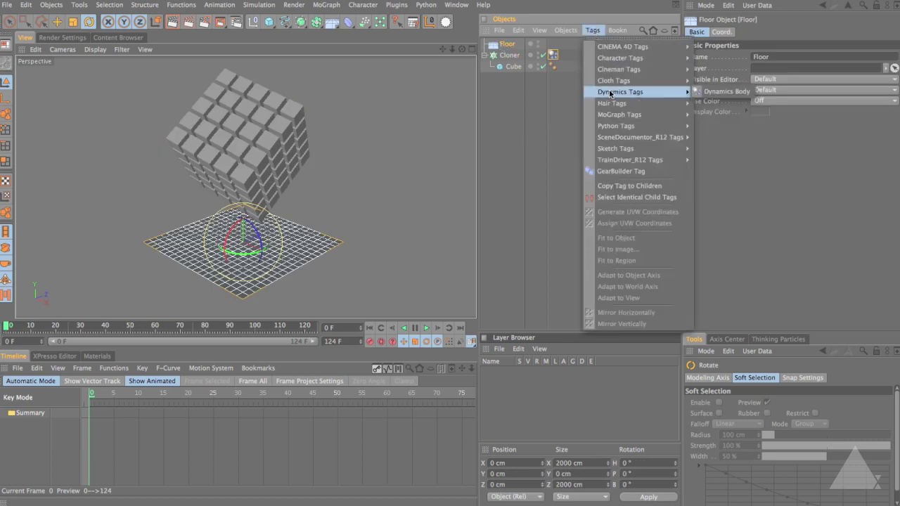
{"action": "left_click", "coordinate": [727, 91]}
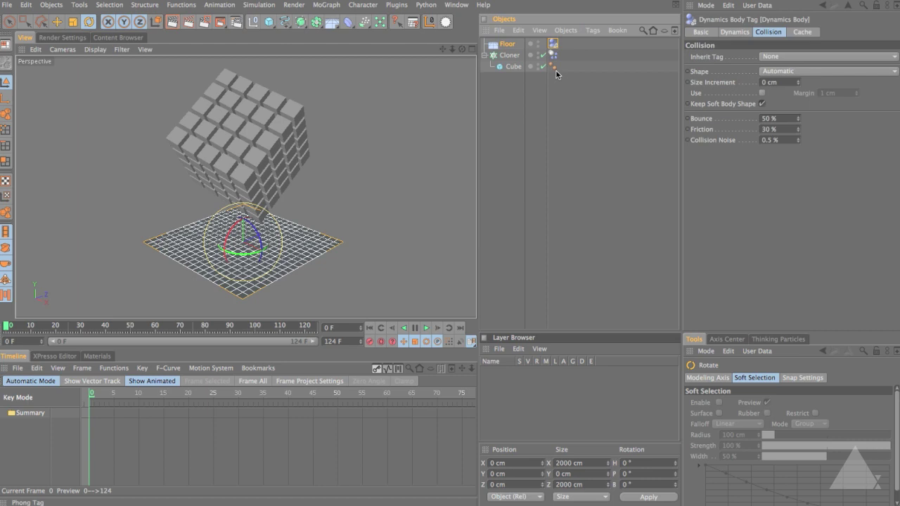
- Play the falling-cubes simulation twice, the second time with nothing selected, returning to the first frame after each run
{"action": "left_click", "coordinate": [427, 329]}
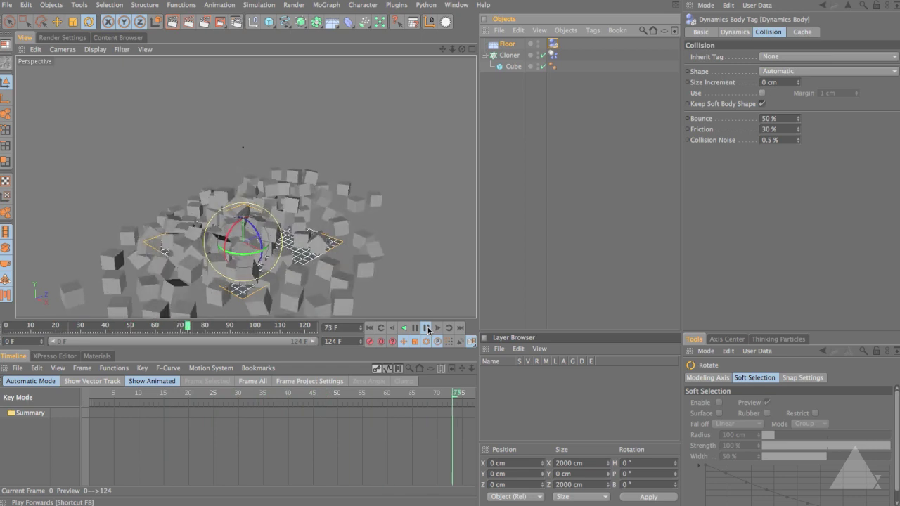
{"action": "left_click", "coordinate": [428, 328]}
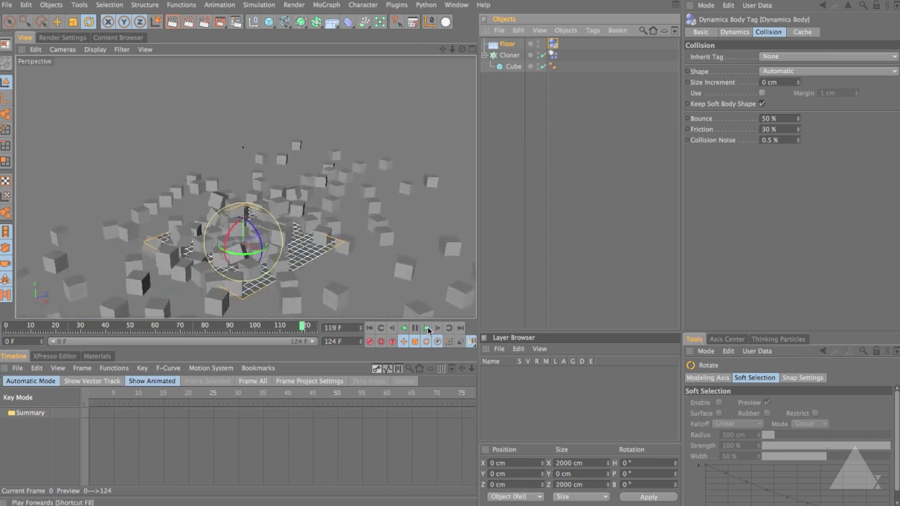
{"action": "left_click", "coordinate": [371, 328]}
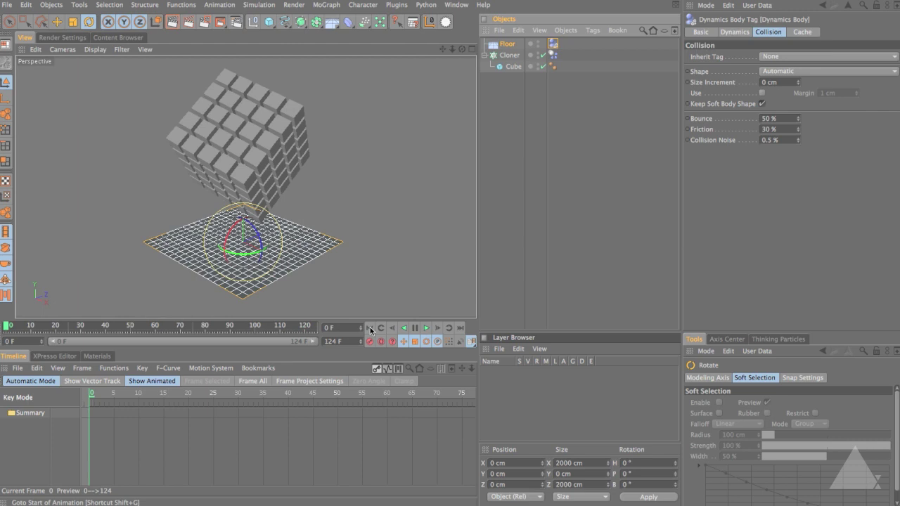
{"action": "left_click", "coordinate": [507, 266]}
{"action": "left_click", "coordinate": [427, 329]}
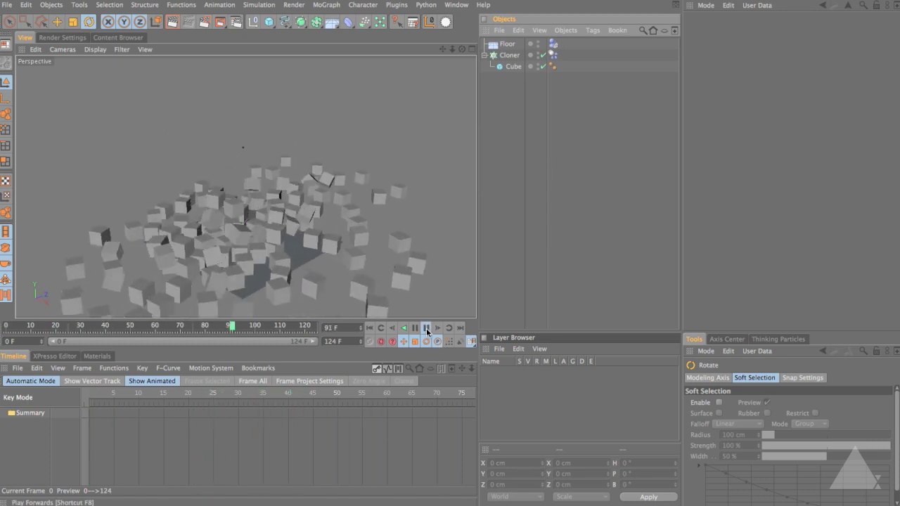
{"action": "left_click", "coordinate": [426, 328]}
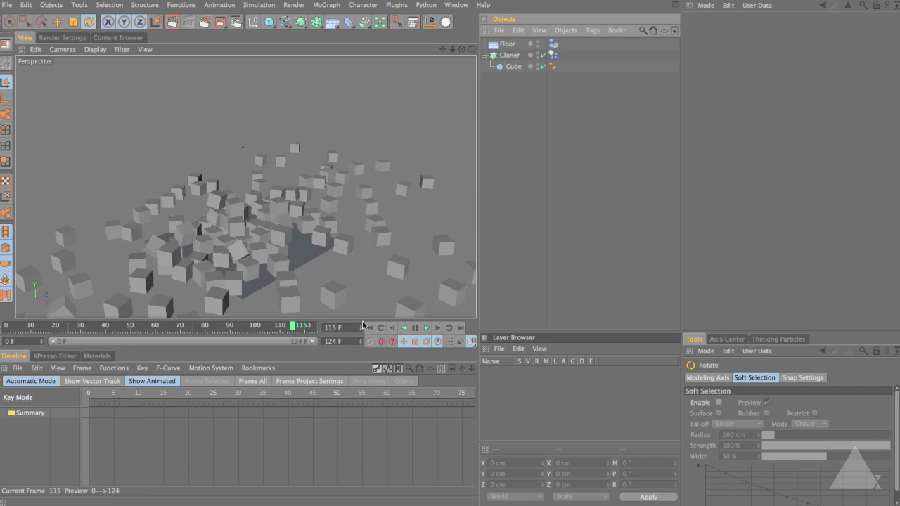
{"action": "left_click", "coordinate": [369, 328]}
- Set the cube's X, Y and Z segments to 30 each
{"action": "left_click", "coordinate": [514, 67]}
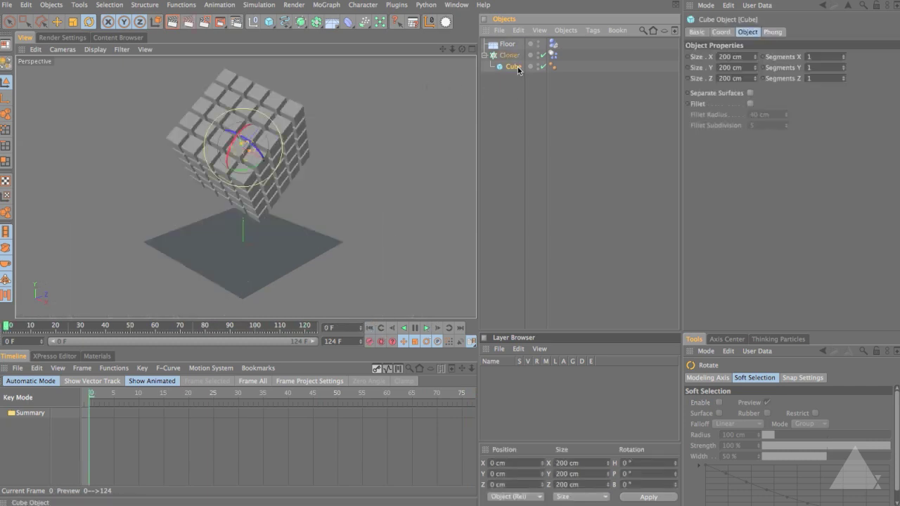
{"action": "left_click", "coordinate": [835, 57]}
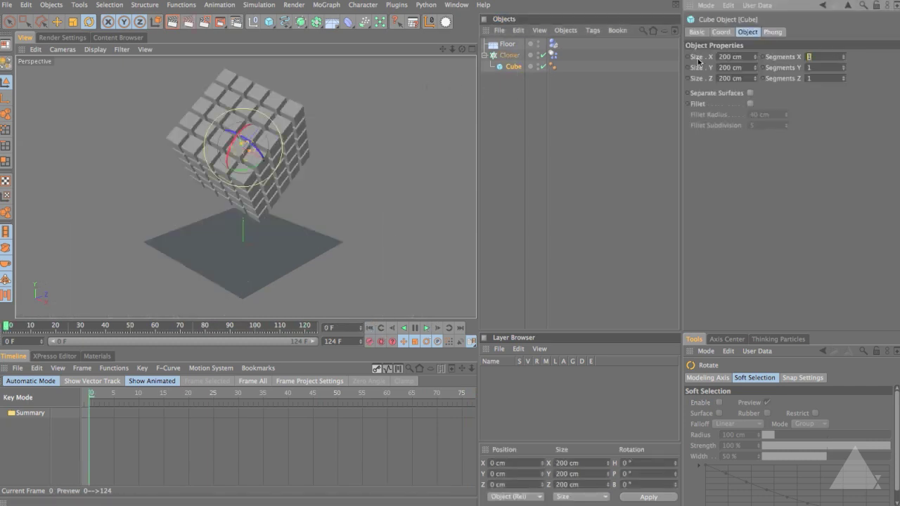
{"action": "type", "text": "30"}
{"action": "key", "text": "Tab"}
{"action": "type", "text": "30"}
{"action": "key", "text": "Tab"}
{"action": "type", "text": "30"}
- Deselect everything, play the simulation with the densely segmented cubes, and return to the first frame
{"action": "left_click", "coordinate": [509, 55]}
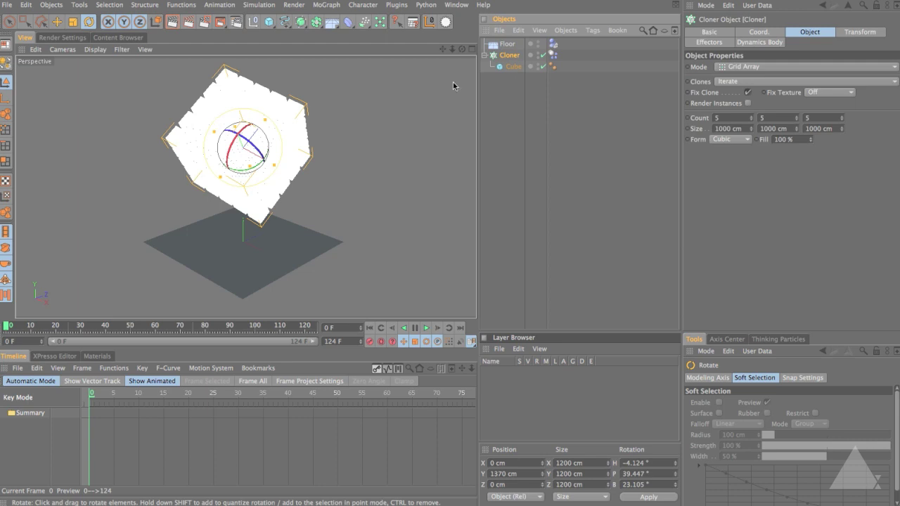
{"action": "key", "text": "ctrl+shift+a"}
{"action": "left_click", "coordinate": [427, 328]}
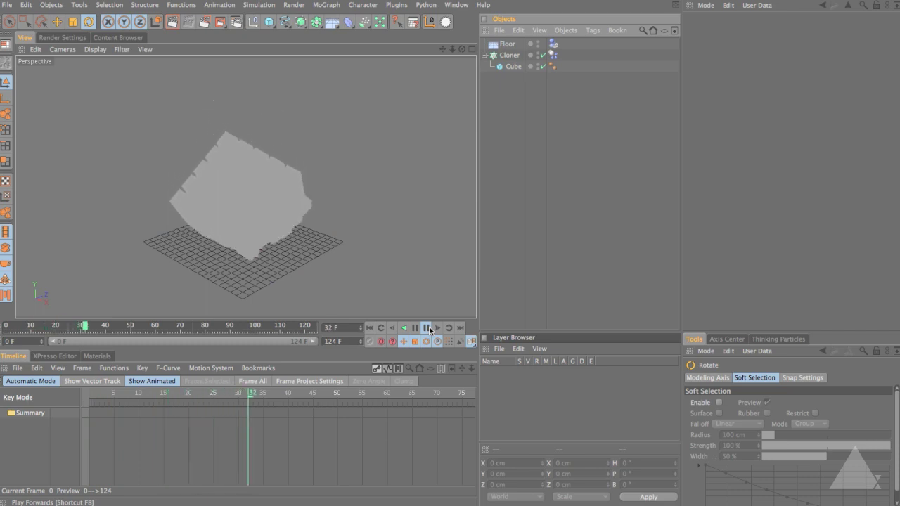
{"action": "left_click", "coordinate": [429, 328]}
{"action": "left_click", "coordinate": [370, 327]}
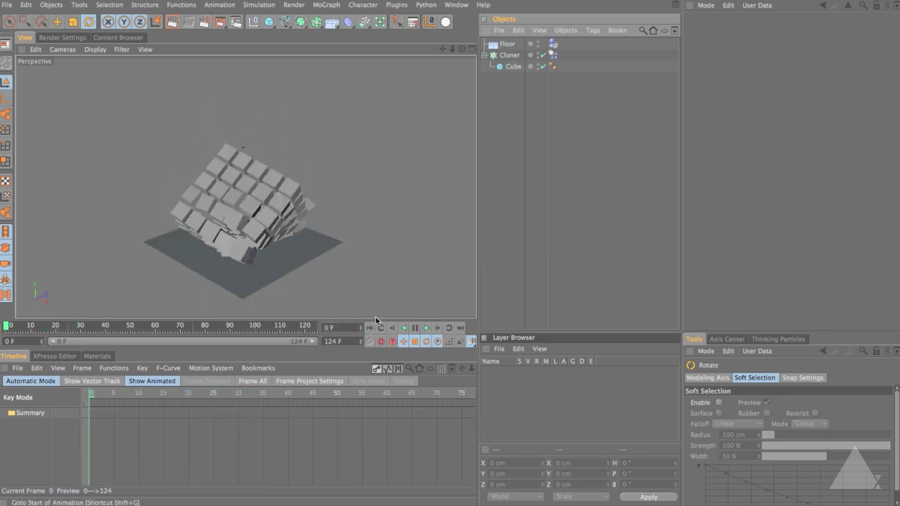
- Set the cube's X, Y and Z segments to 20 each
{"action": "left_click", "coordinate": [514, 67]}
{"action": "left_click", "coordinate": [811, 57]}
{"action": "double_click", "coordinate": [812, 57]}
{"action": "type", "text": "20"}
{"action": "key", "text": "Tab"}
{"action": "type", "text": "20"}
{"action": "key", "text": "Tab"}
{"action": "type", "text": "20"}
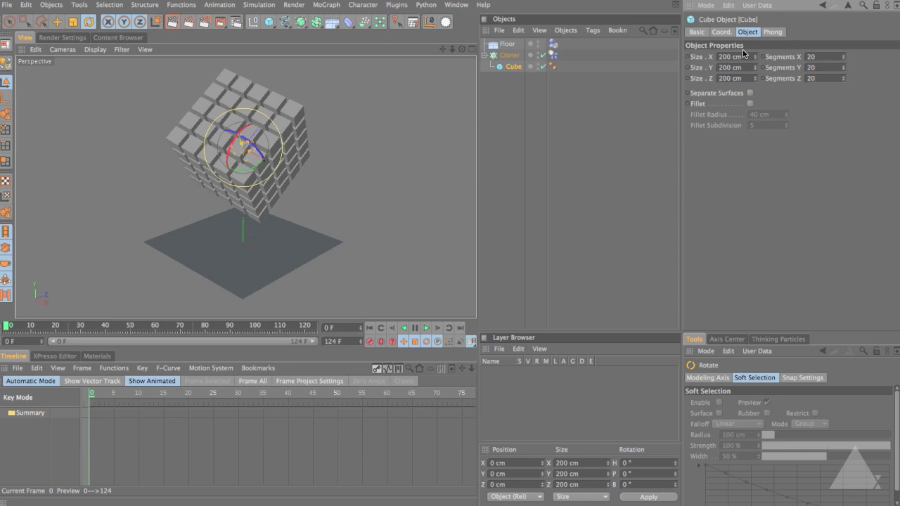
- Play the simulation with the 20-segment cubes, stop it partway, and return to the first frame
{"action": "left_click", "coordinate": [426, 328]}
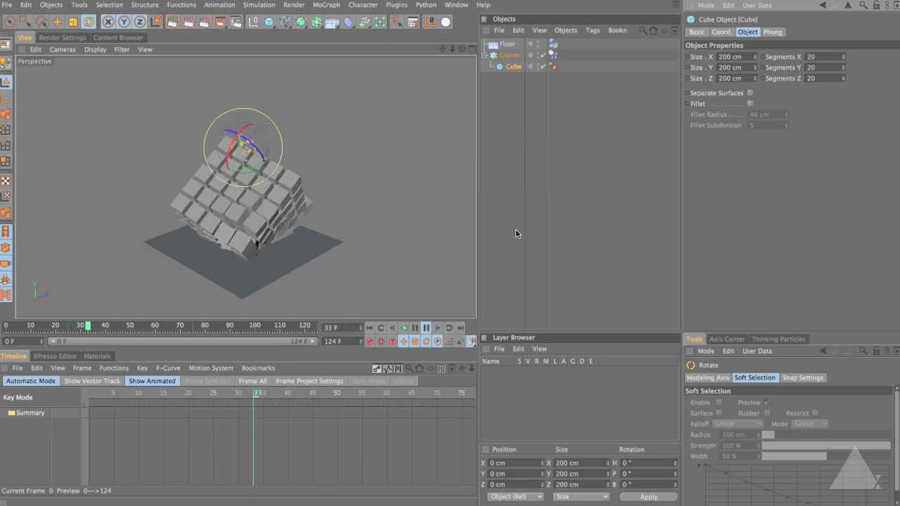
{"action": "left_click", "coordinate": [418, 329]}
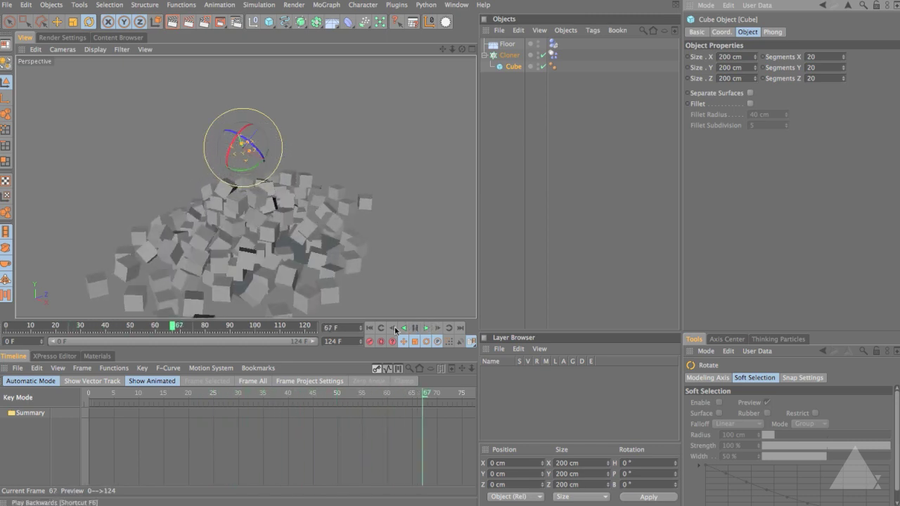
{"action": "left_click", "coordinate": [366, 328]}
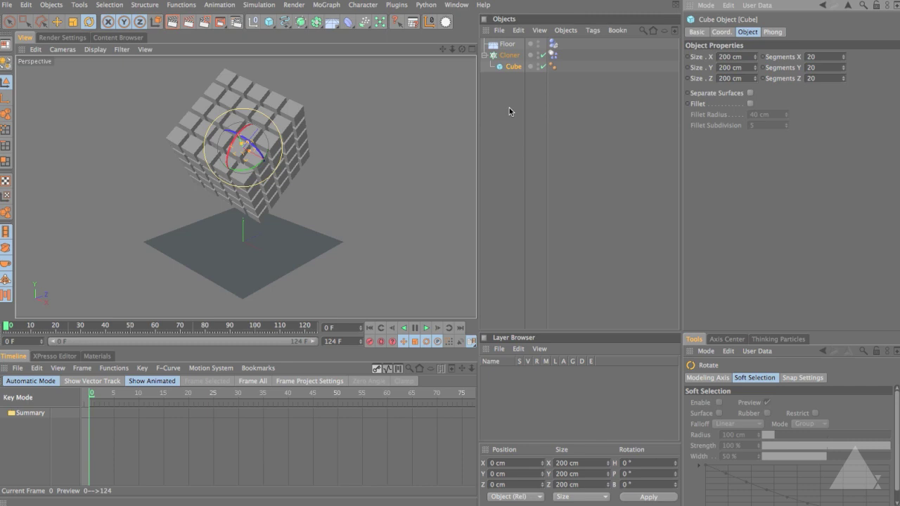
- Move the cube out of the Cloner in the object hierarchy and rename it HIGH
{"action": "left_click_drag", "start_coordinate": [511, 67], "coordinate": [511, 82]}
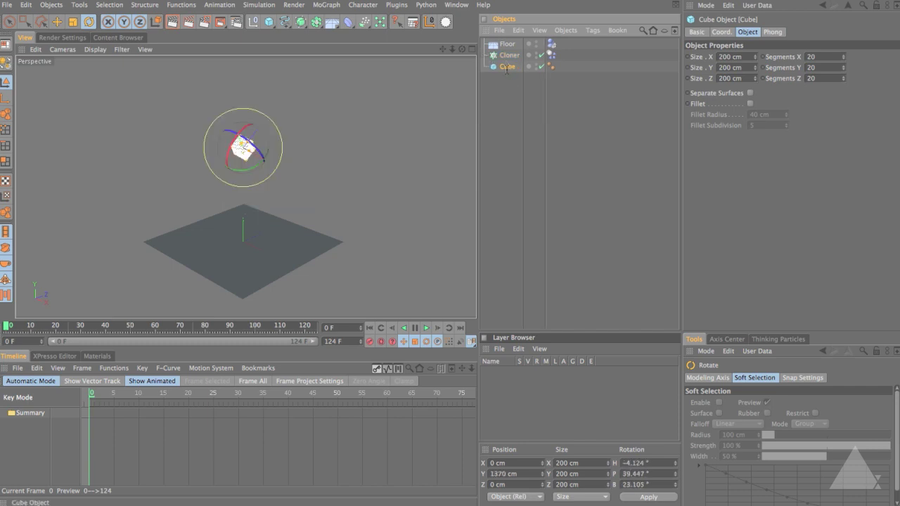
{"action": "double_click", "coordinate": [508, 67]}
{"action": "type", "text": "HIGH"}
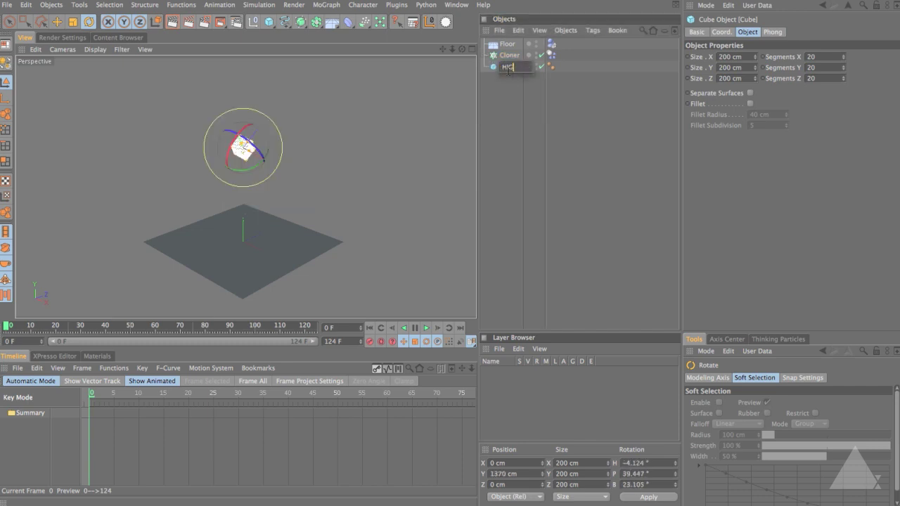
{"action": "key", "text": "Return"}
- Duplicate the HIGH cube directly below itself and rename the copy LOW
{"action": "mouse_move", "coordinate": [511, 67]}
{"action": "left_mouse_down", "text": "ctrl"}
{"action": "mouse_move", "coordinate": [522, 92]}
{"action": "mouse_move", "coordinate": [513, 83]}
{"action": "left_mouse_up", "text": "ctrl"}
{"action": "double_click", "coordinate": [510, 78]}
{"action": "type", "text": "LOW"}
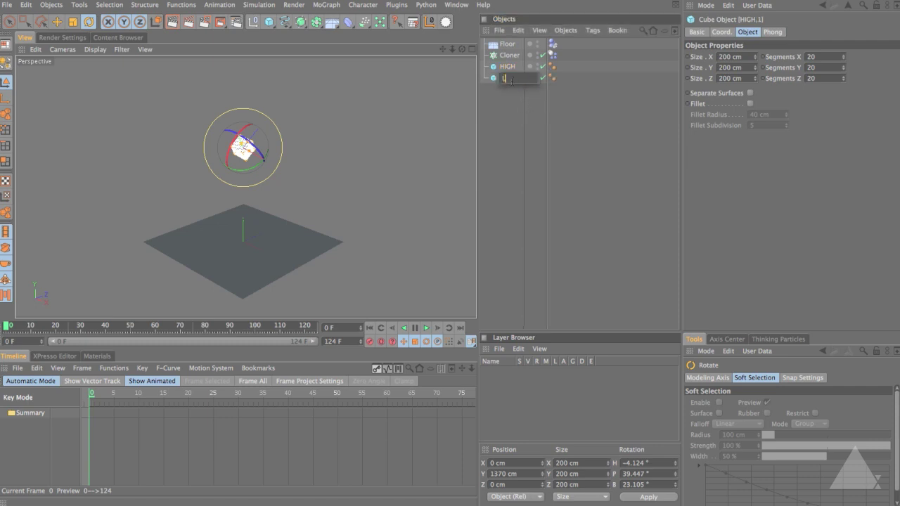
{"action": "key", "text": "Return"}
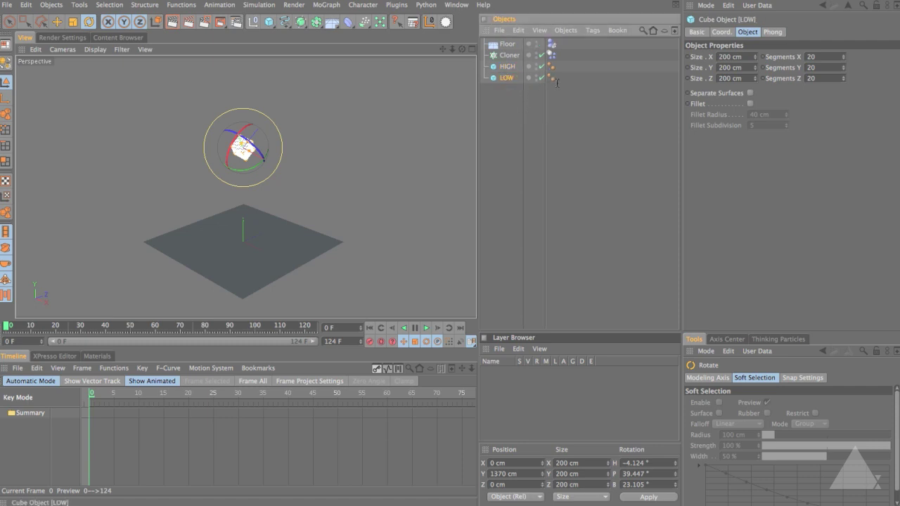
- Set the LOW cube's X, Y and Z segments to 1 each
{"action": "left_click", "coordinate": [786, 77], "text": "shift"}
{"action": "left_click", "coordinate": [830, 57]}
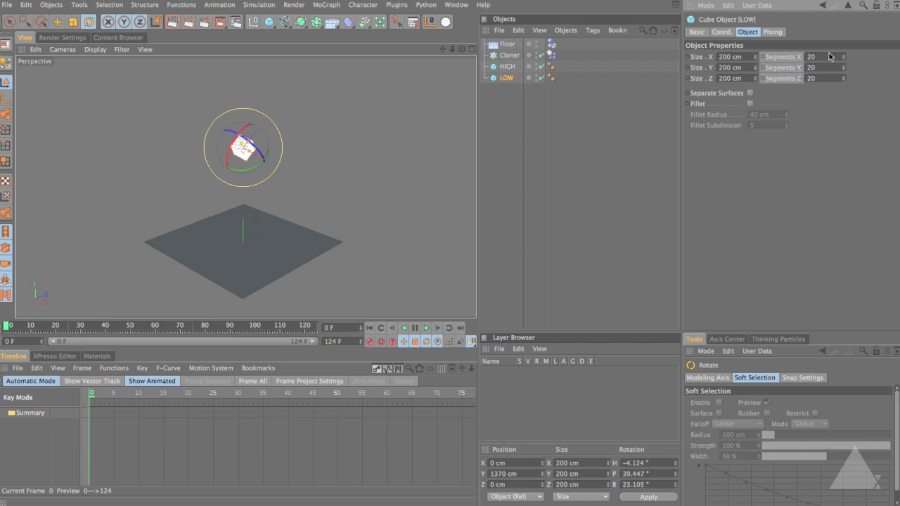
{"action": "type", "text": "1"}
{"action": "key", "text": "Return"}
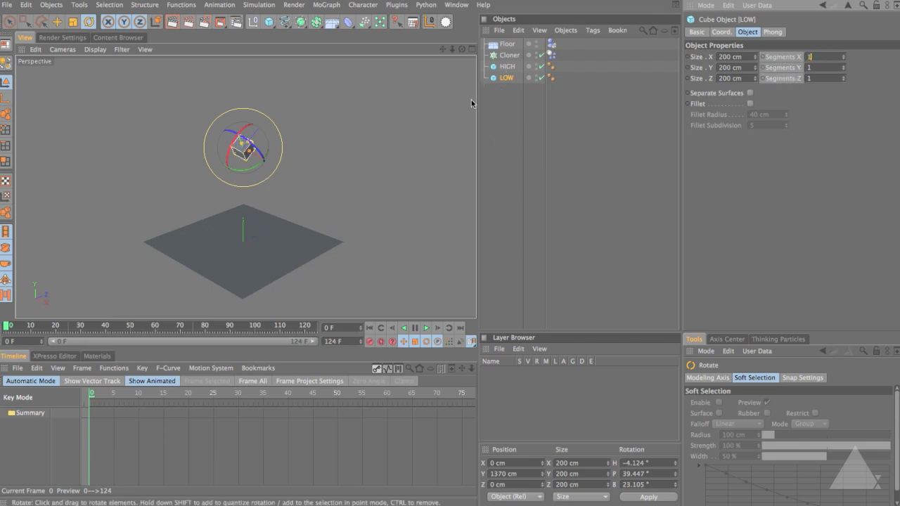
- Reset the positions of both the HIGH and LOW cubes to 0 cm and their rotations to 0°, then deselect them
{"action": "left_click", "coordinate": [508, 67], "text": "ctrl"}
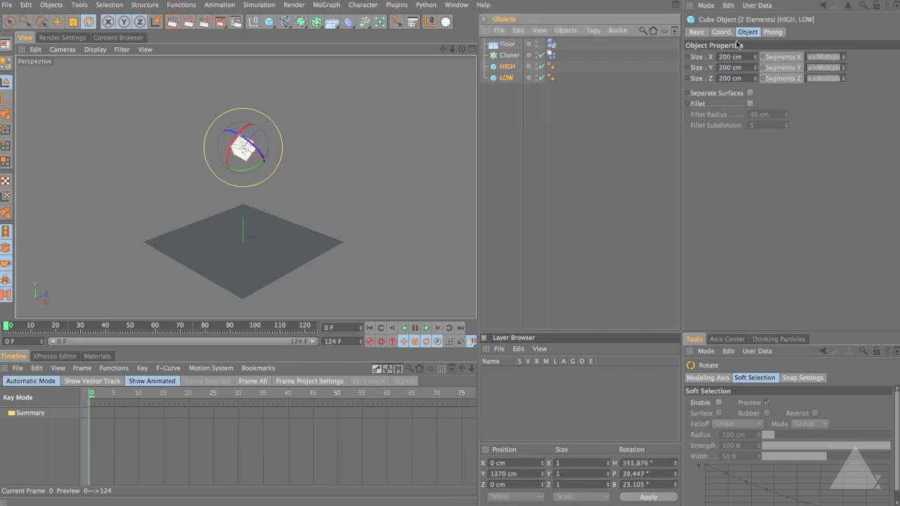
{"action": "left_click", "coordinate": [719, 31]}
{"action": "left_click", "coordinate": [731, 68]}
{"action": "type", "text": "0"}
{"action": "key", "text": "Tab"}
{"action": "key", "text": "Tab"}
{"action": "key", "text": "Tab"}
{"action": "key", "text": "Tab"}
{"action": "key", "text": "Tab"}
{"action": "type", "text": "0"}
{"action": "key", "text": "Tab"}
{"action": "type", "text": "0"}
{"action": "key", "text": "Tab"}
{"action": "type", "text": "0"}
{"action": "key", "text": "Return"}
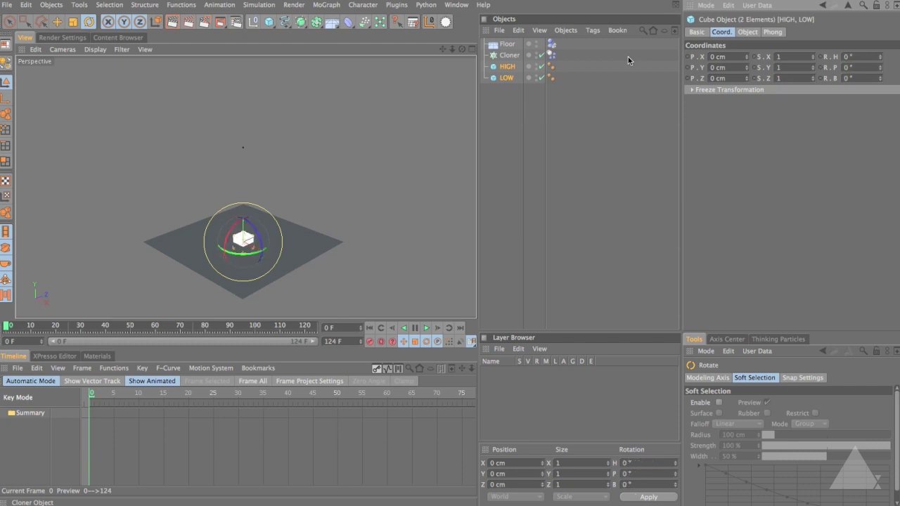
{"action": "left_click", "coordinate": [496, 101]}
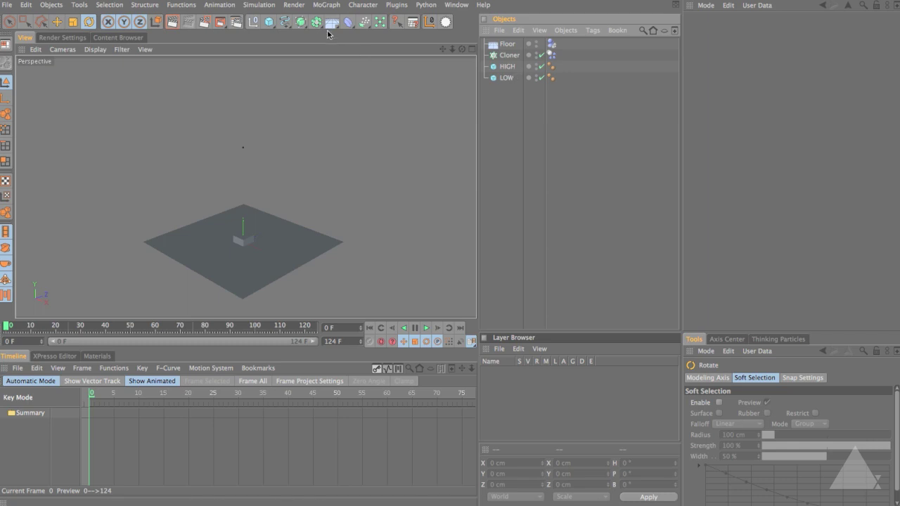
- Add an Instance object and assign the LOW cube as its reference object
{"action": "left_click_drag", "start_coordinate": [316, 22], "coordinate": [524, 36]}
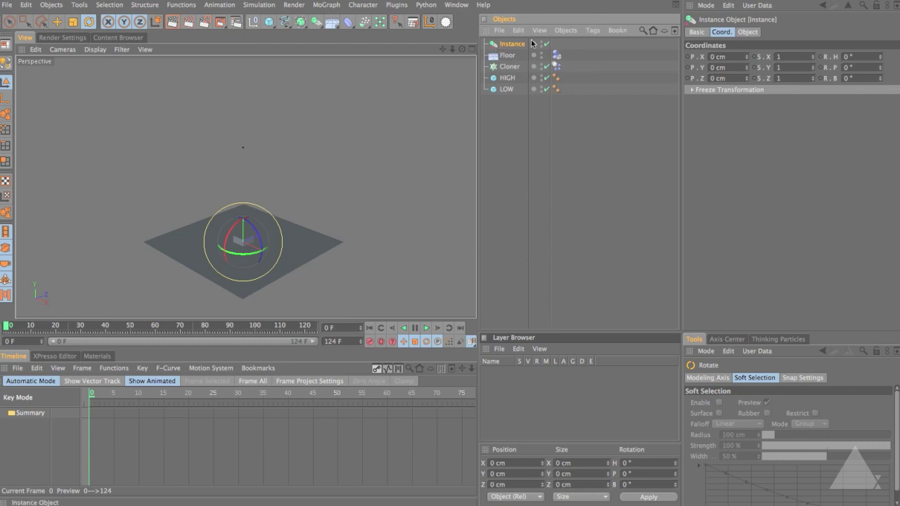
{"action": "left_click", "coordinate": [747, 33]}
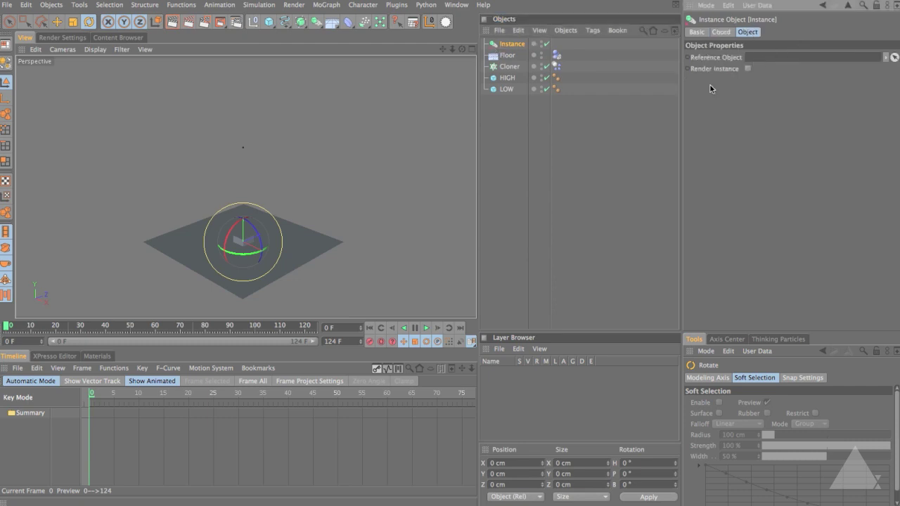
{"action": "left_click_drag", "start_coordinate": [508, 89], "coordinate": [774, 57]}
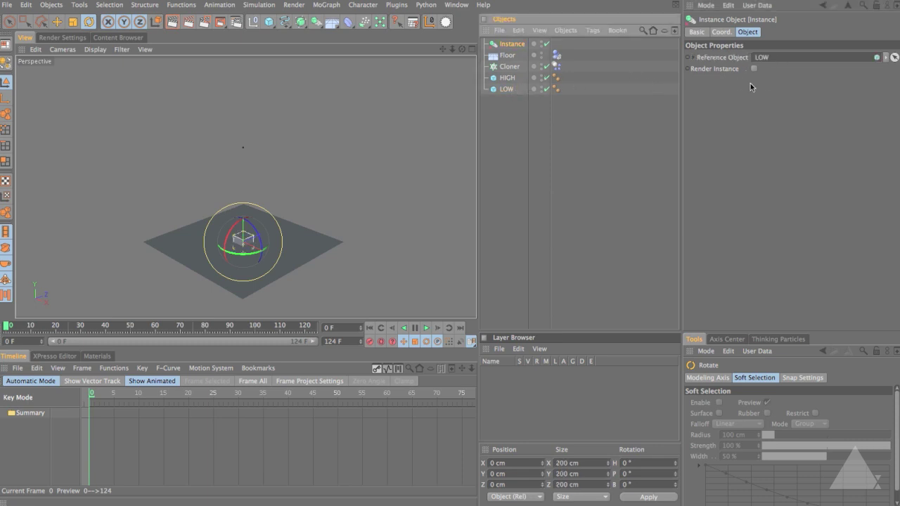
- Change the Instance's reference object to the HIGH cube and make the Instance a child of the Cloner
{"action": "left_click_drag", "start_coordinate": [508, 80], "coordinate": [766, 58]}
{"action": "left_click_drag", "start_coordinate": [520, 47], "coordinate": [515, 65]}
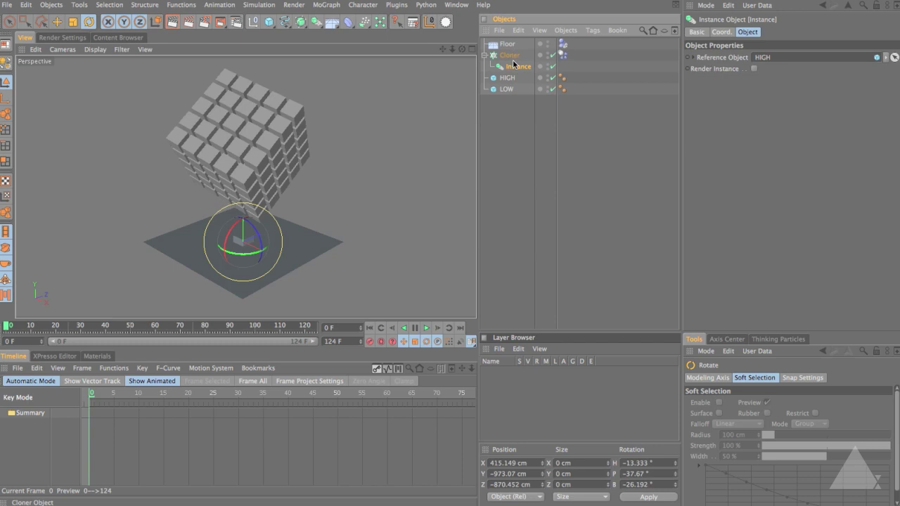
{"action": "left_click", "coordinate": [513, 57]}
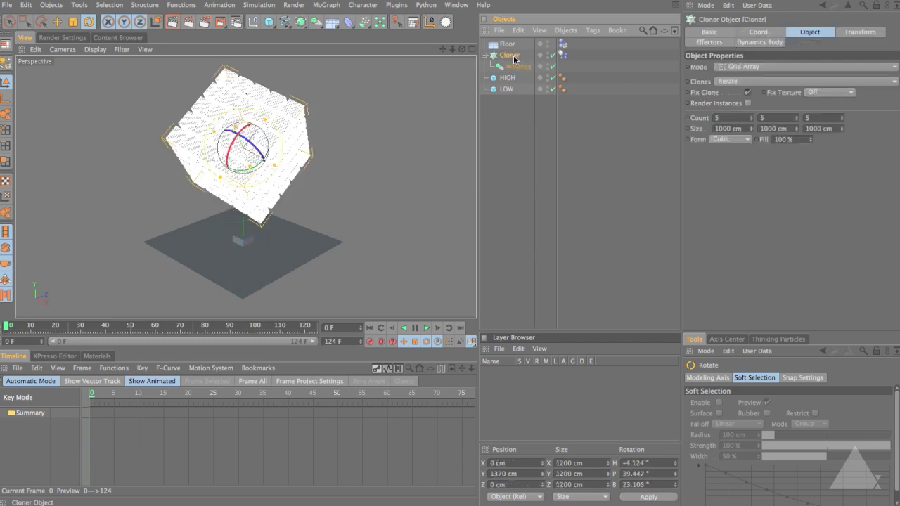
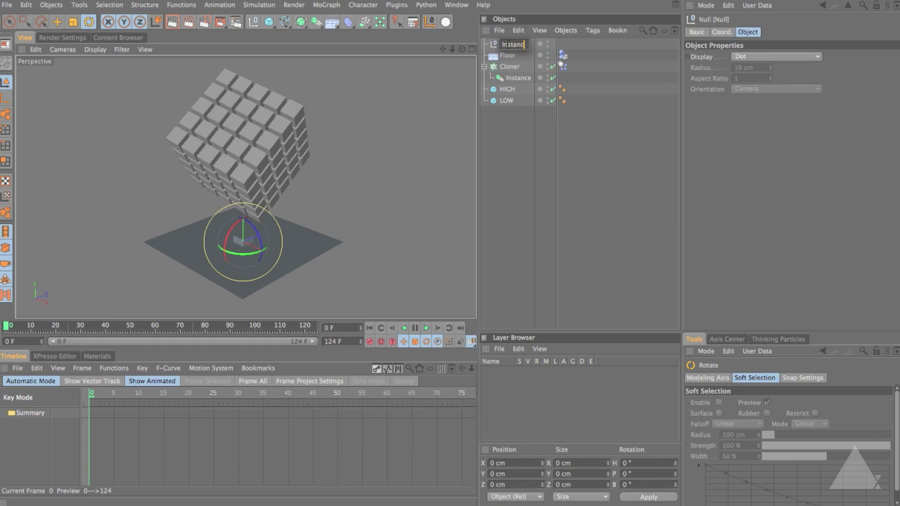
- Name the null object Instance Originals and hide it in both the editor and the renderer
{"action": "type", "text": "als"}
{"action": "key", "text": "Return"}
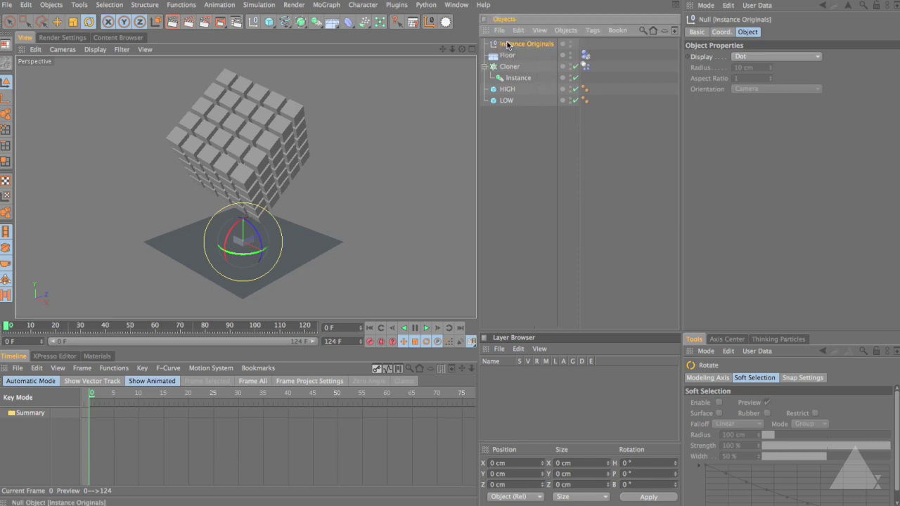
{"action": "double_click", "coordinate": [569, 44]}
- Group the HIGH and LOW cubes under the Instance Originals null, and place the collapsed null below the Cloner
{"action": "left_click_drag", "start_coordinate": [521, 117], "coordinate": [503, 94]}
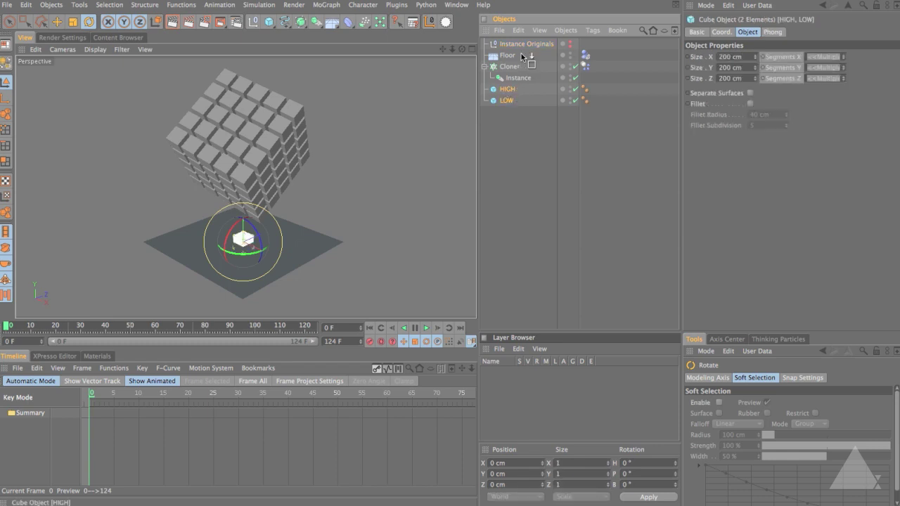
{"action": "left_click_drag", "start_coordinate": [526, 45], "coordinate": [519, 133]}
{"action": "left_click", "coordinate": [526, 45]}
{"action": "left_click", "coordinate": [485, 45]}
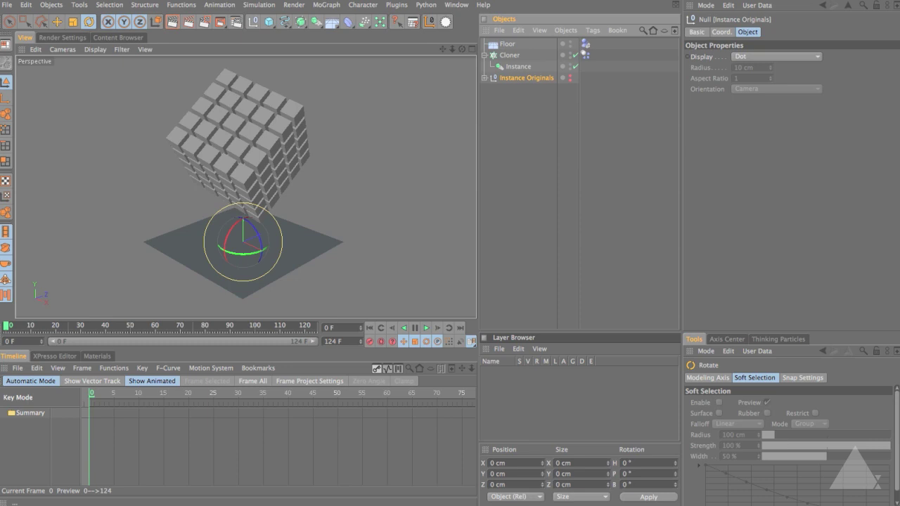
- Add a user data entry named Switch with data type Boolean to the Instance object
{"action": "left_click", "coordinate": [521, 67]}
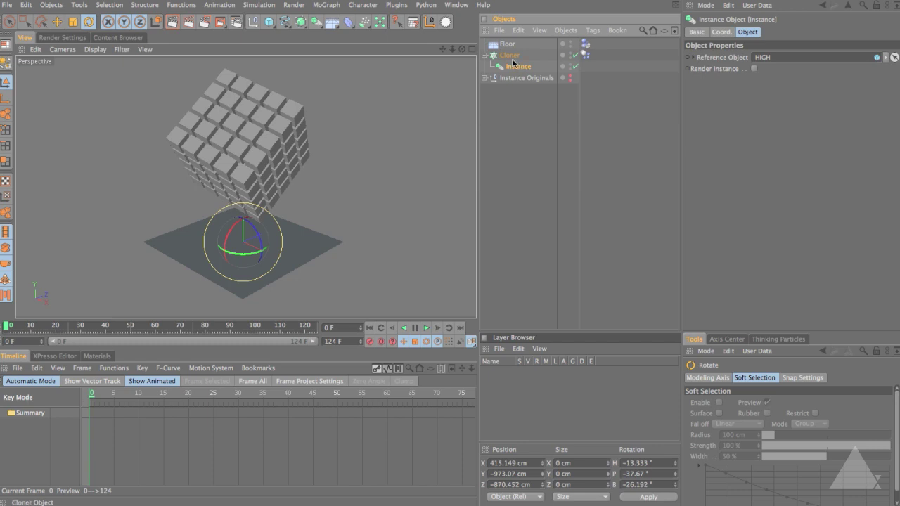
{"action": "left_click", "coordinate": [757, 5]}
{"action": "left_click", "coordinate": [765, 19]}
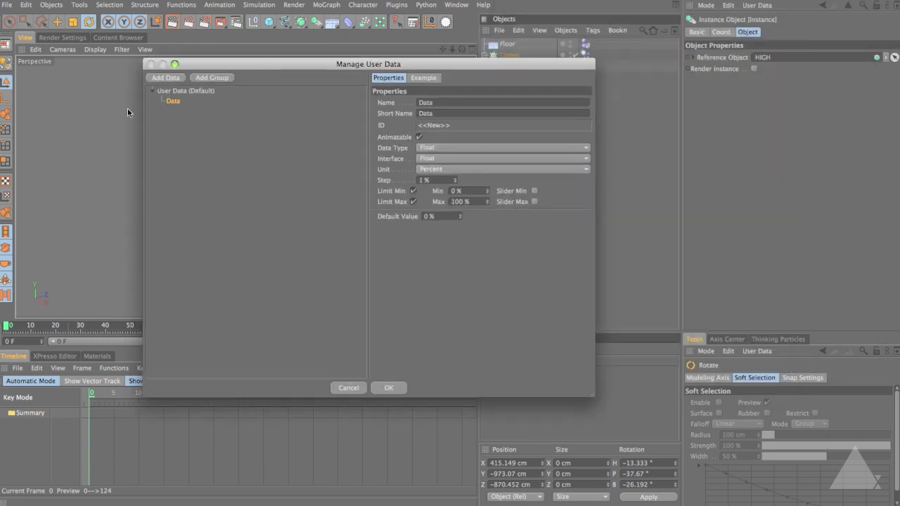
{"action": "left_click", "coordinate": [501, 105]}
{"action": "type", "text": "Switch"}
{"action": "left_click", "coordinate": [487, 147]}
{"action": "left_click", "coordinate": [485, 159]}
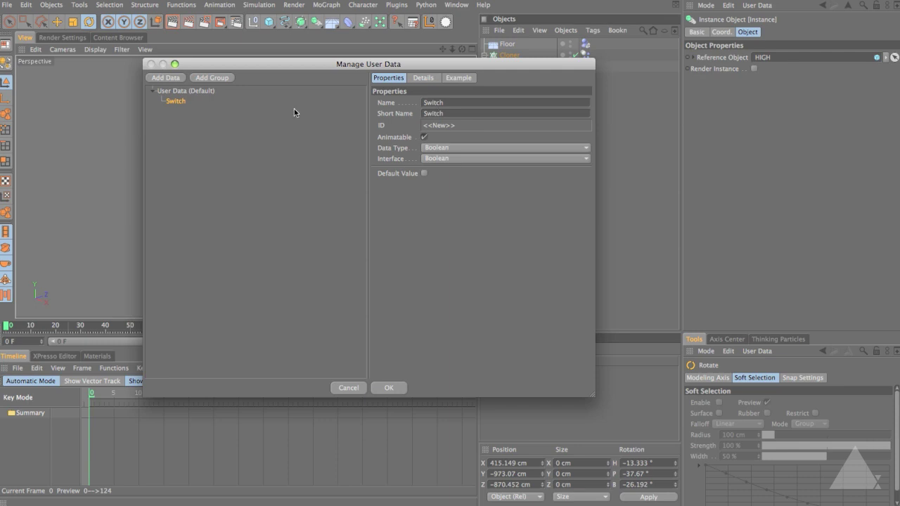
- Add a second user data entry named High with data type Link
{"action": "left_click", "coordinate": [176, 78]}
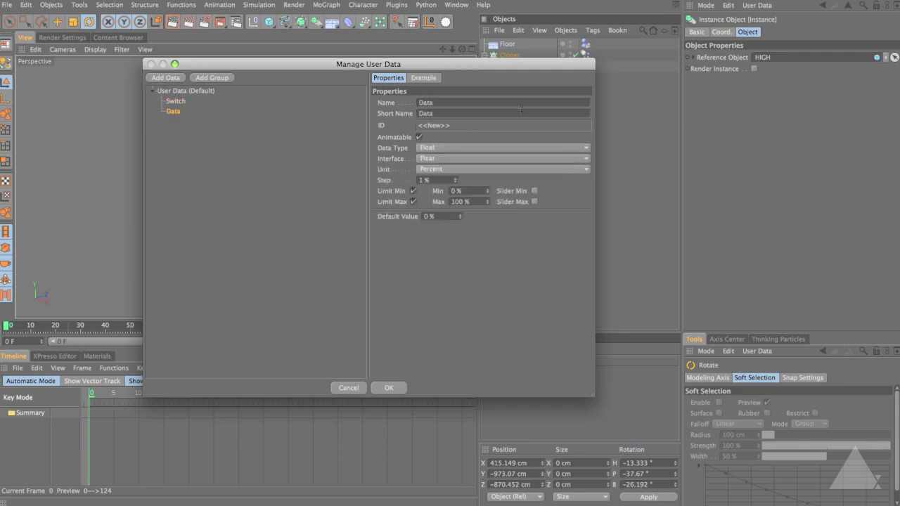
{"action": "type", "text": "High"}
{"action": "left_click", "coordinate": [444, 147]}
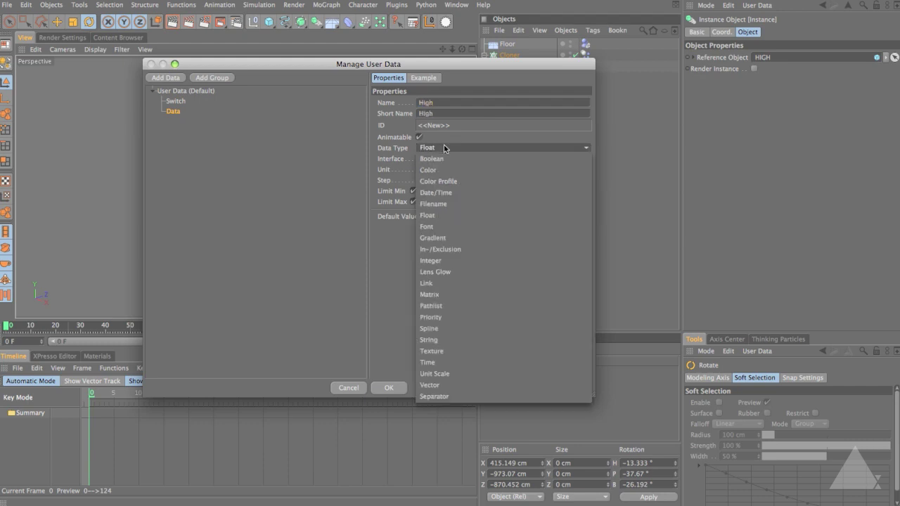
{"action": "left_click", "coordinate": [454, 282]}
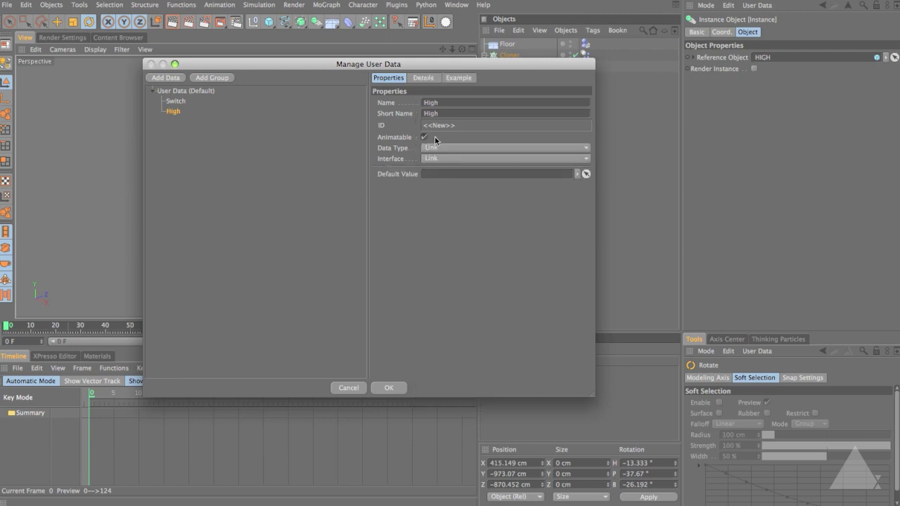
- Add a third user data entry named Low with data type Link, and apply the user data to the Instance
{"action": "left_click", "coordinate": [171, 79]}
{"action": "double_click", "coordinate": [438, 102]}
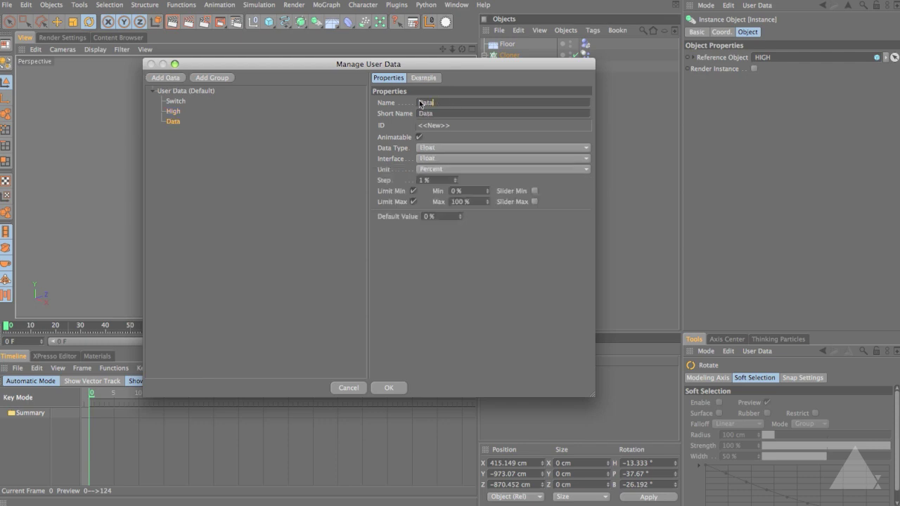
{"action": "type", "text": "Low"}
{"action": "left_click", "coordinate": [450, 148]}
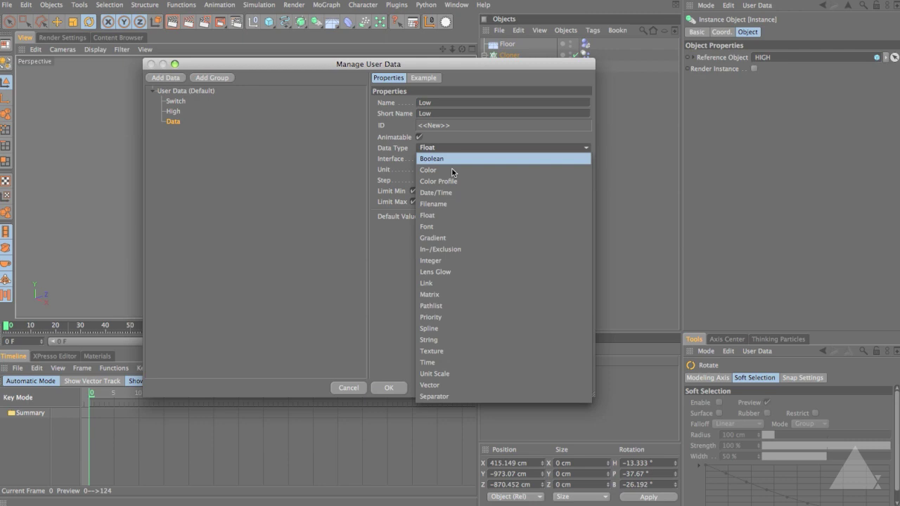
{"action": "left_click", "coordinate": [456, 282]}
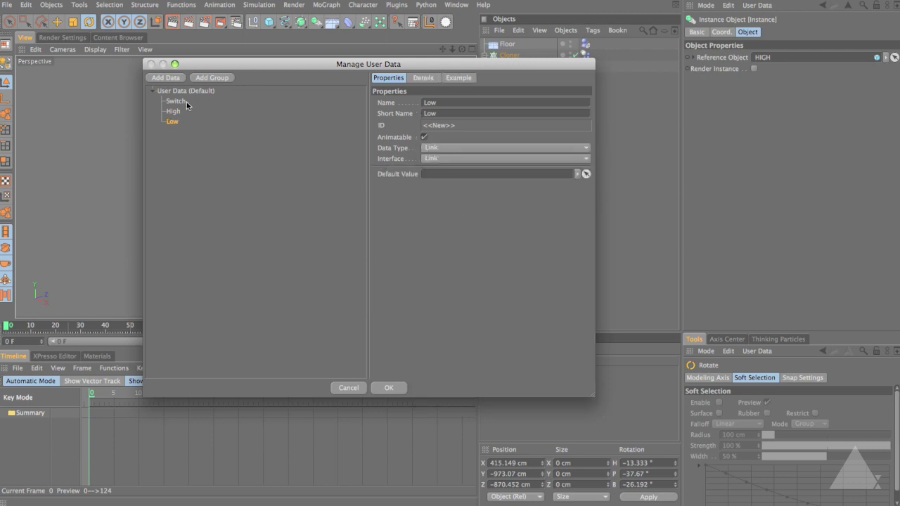
{"action": "left_click", "coordinate": [389, 388]}
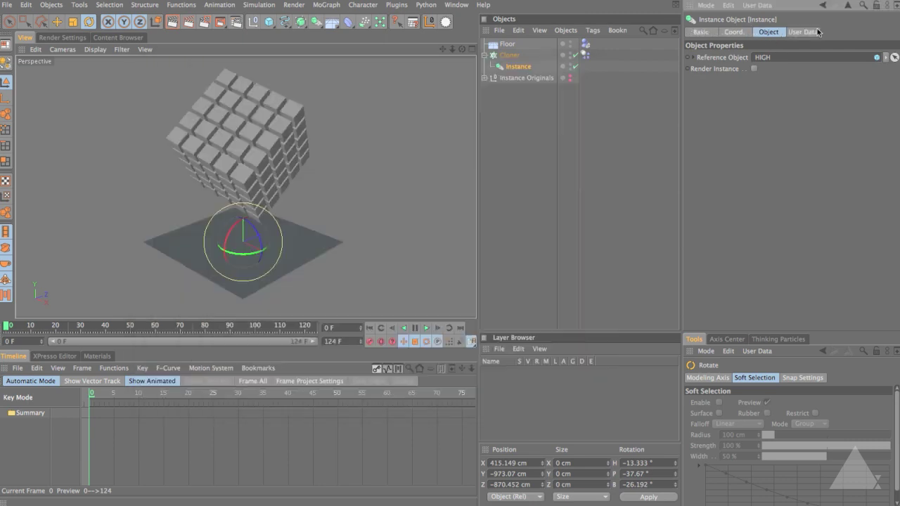
- Reopen the Instance's user data management and add a group named Proxy Switch
{"action": "left_click", "coordinate": [809, 32]}
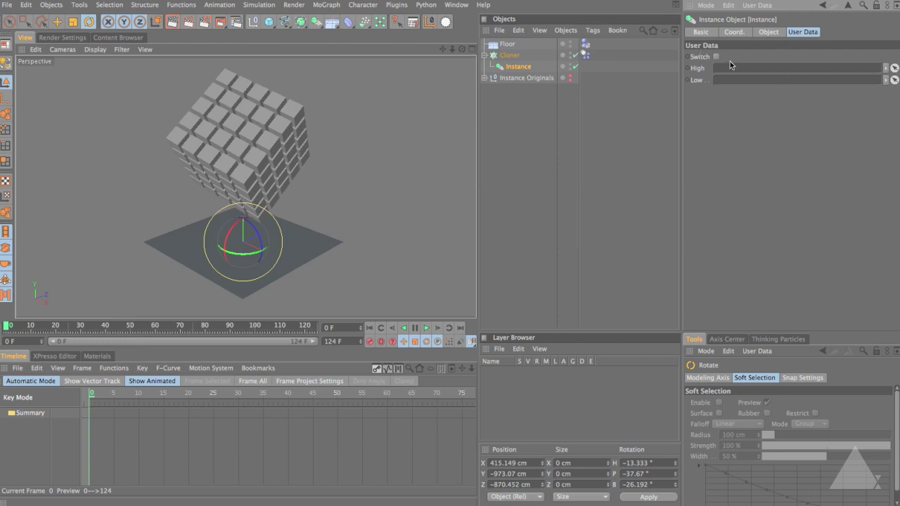
{"action": "left_click", "coordinate": [758, 6]}
{"action": "left_click", "coordinate": [759, 29]}
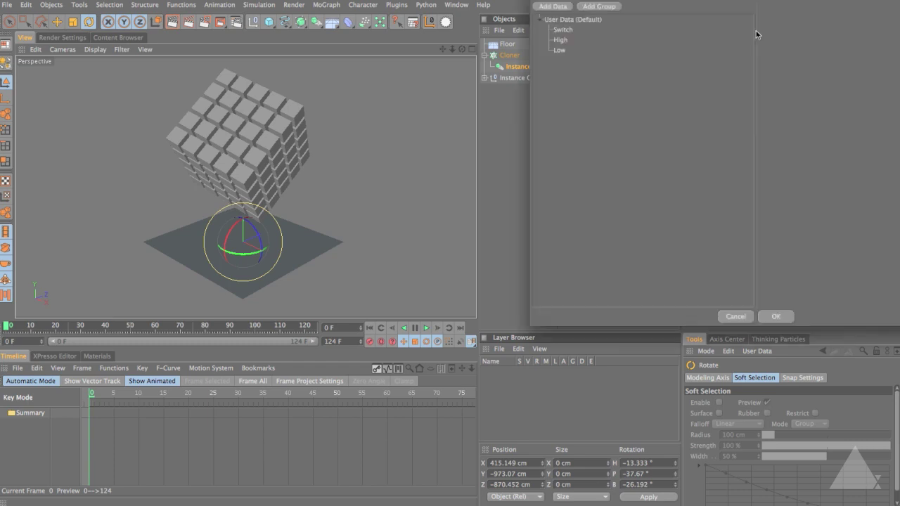
{"action": "left_click", "coordinate": [610, 6]}
{"action": "double_click", "coordinate": [848, 22]}
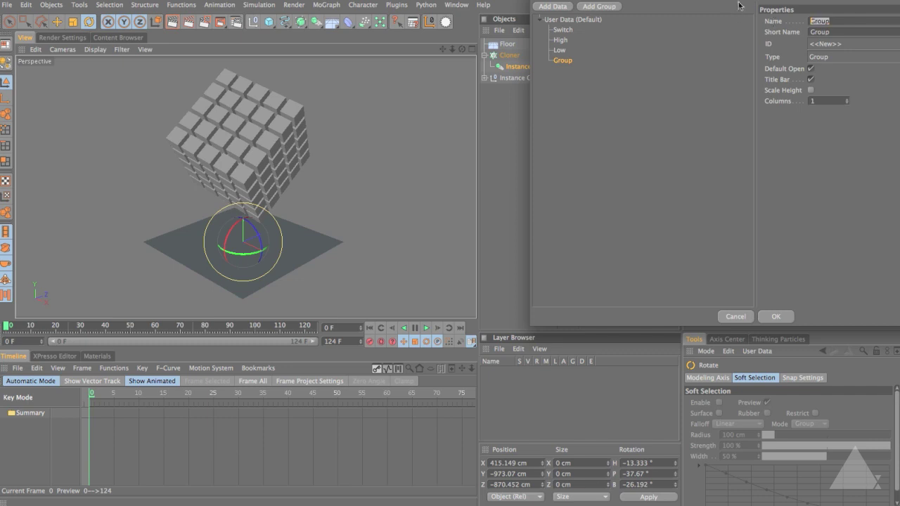
{"action": "left_click_drag", "start_coordinate": [747, 0], "coordinate": [379, 58]}
{"action": "type", "text": "Proxy Sw"}
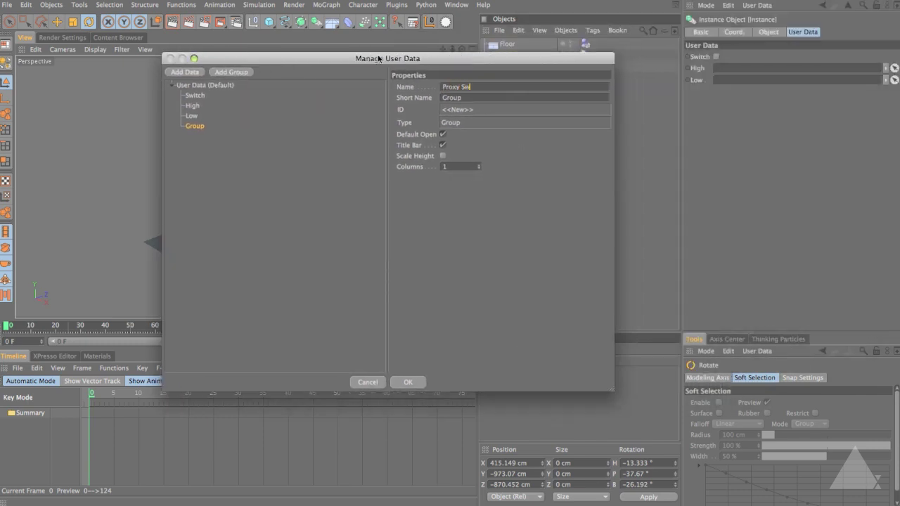
{"action": "type", "text": "itch"}
{"action": "left_click", "coordinate": [270, 152]}
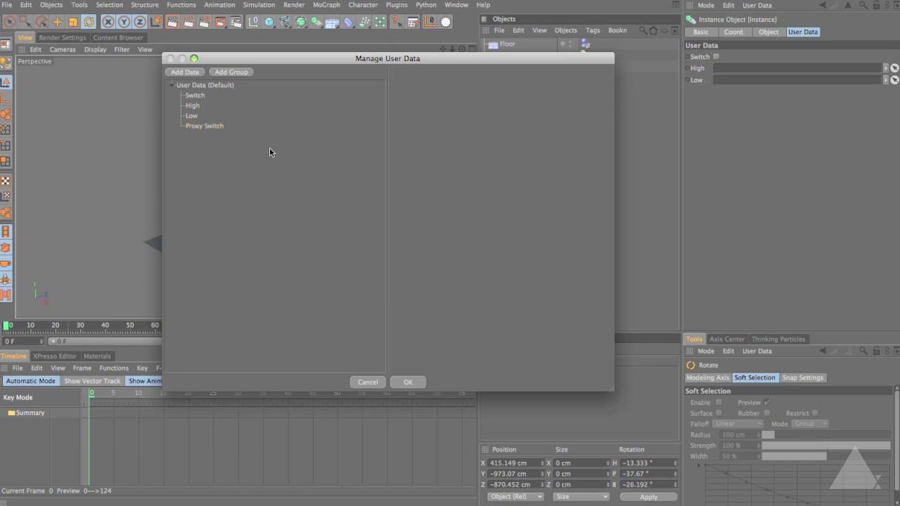
- Move the Switch, High and Low entries into the Proxy Switch user data group
{"action": "left_click", "coordinate": [195, 116]}
{"action": "left_click", "coordinate": [195, 96], "text": "shift"}
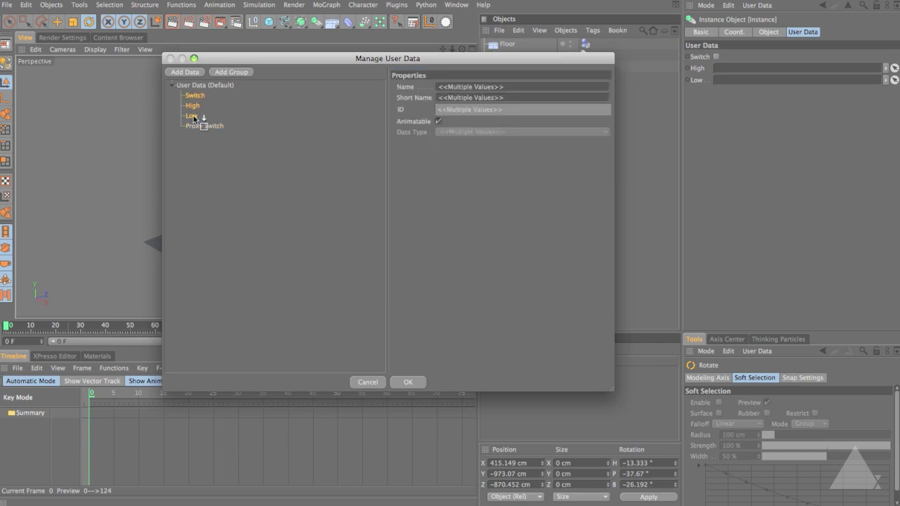
{"action": "left_click_drag", "start_coordinate": [194, 115], "coordinate": [215, 135]}
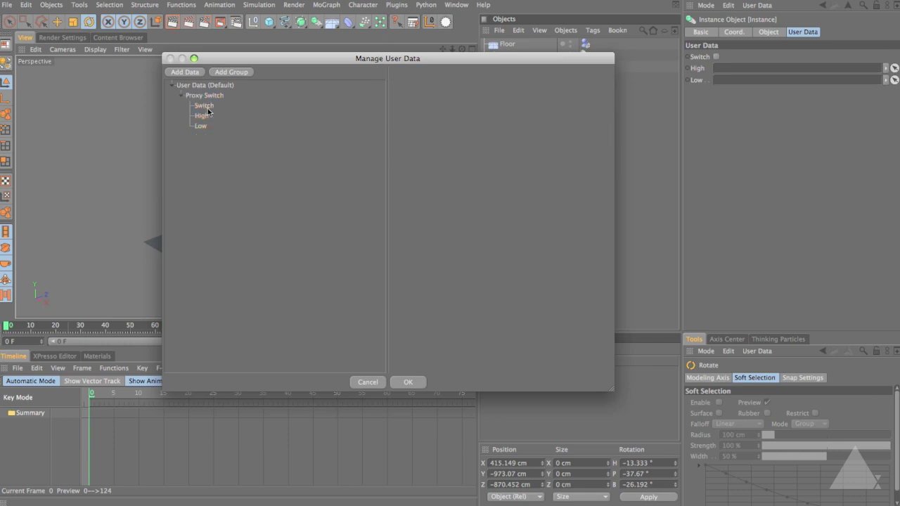
- Move the Proxy Switch group out of User Data (Default) to the top level and apply the user data changes
{"action": "left_click_drag", "start_coordinate": [198, 99], "coordinate": [219, 151]}
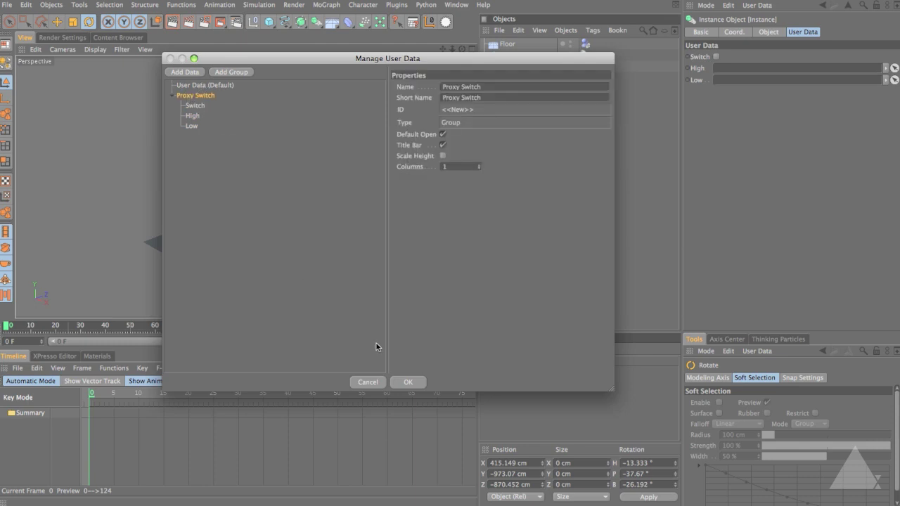
{"action": "left_click", "coordinate": [411, 382]}
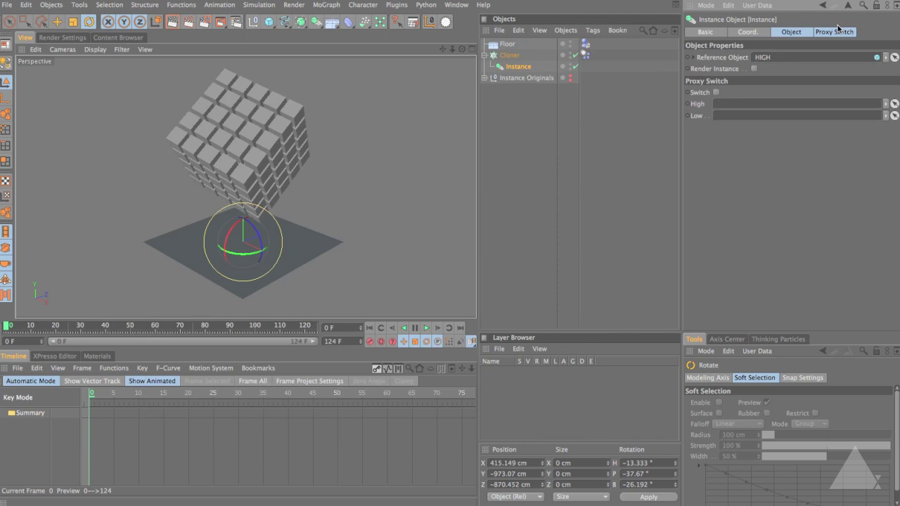
{"action": "left_click", "coordinate": [838, 31]}
{"action": "left_click", "coordinate": [799, 34]}
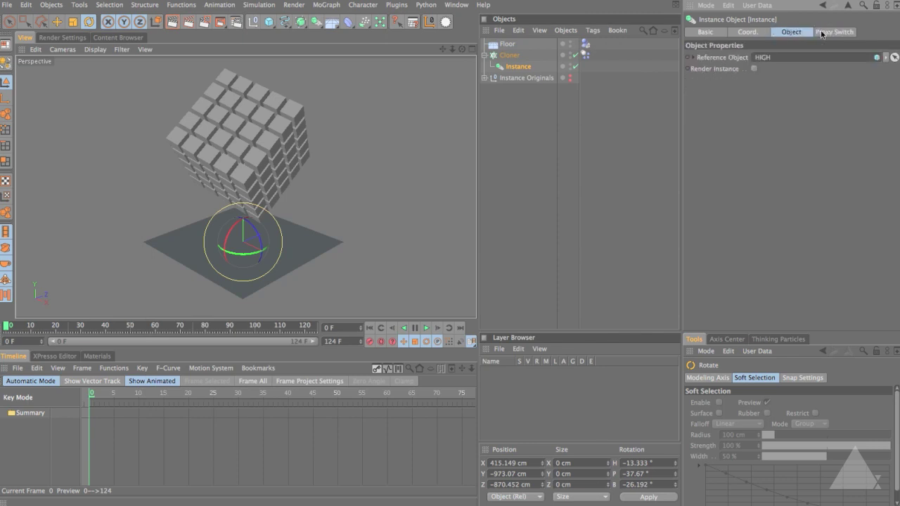
{"action": "left_click", "coordinate": [823, 33]}
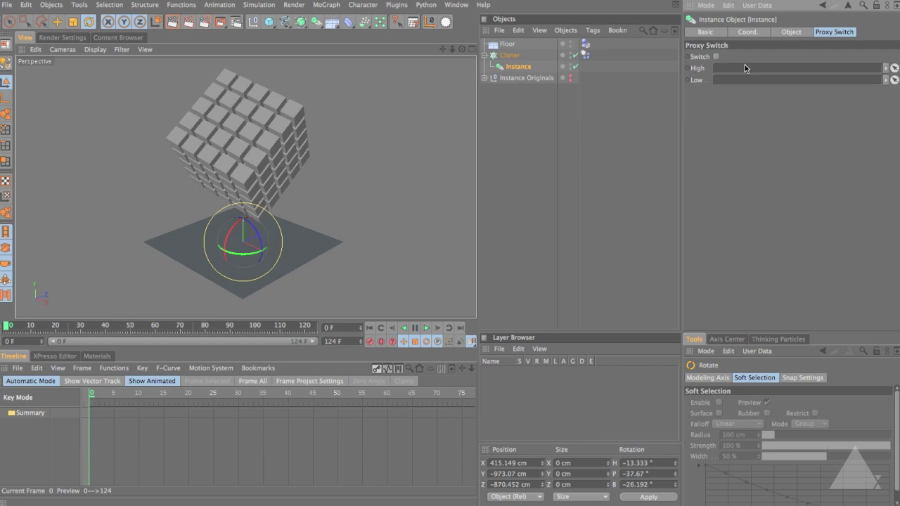
- Expand the Instance Originals null and clear the Instance's Reference Object link
{"action": "left_click", "coordinate": [484, 78]}
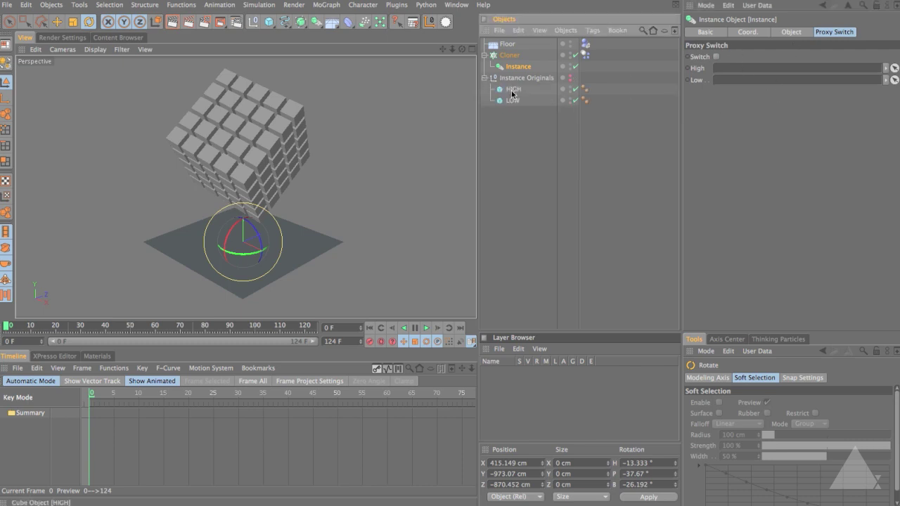
{"action": "left_click", "coordinate": [781, 33]}
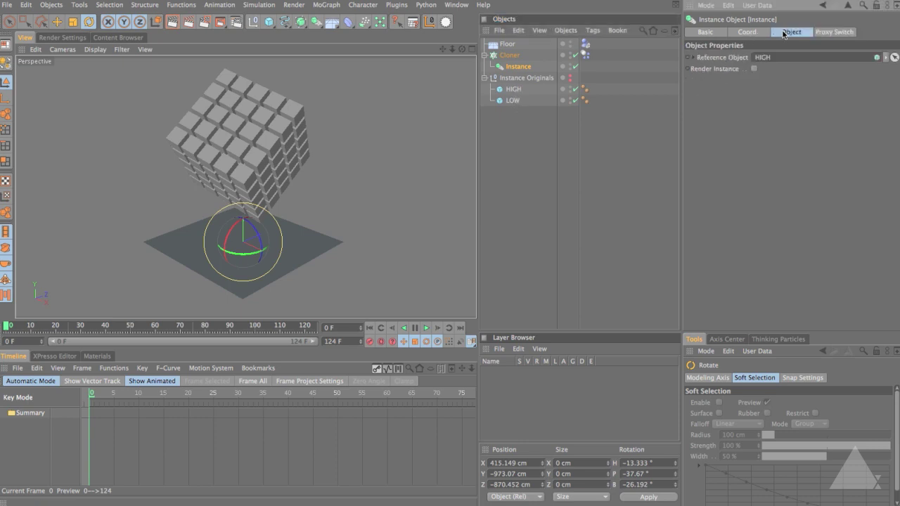
{"action": "left_click", "coordinate": [895, 57]}
{"action": "left_click", "coordinate": [893, 70]}
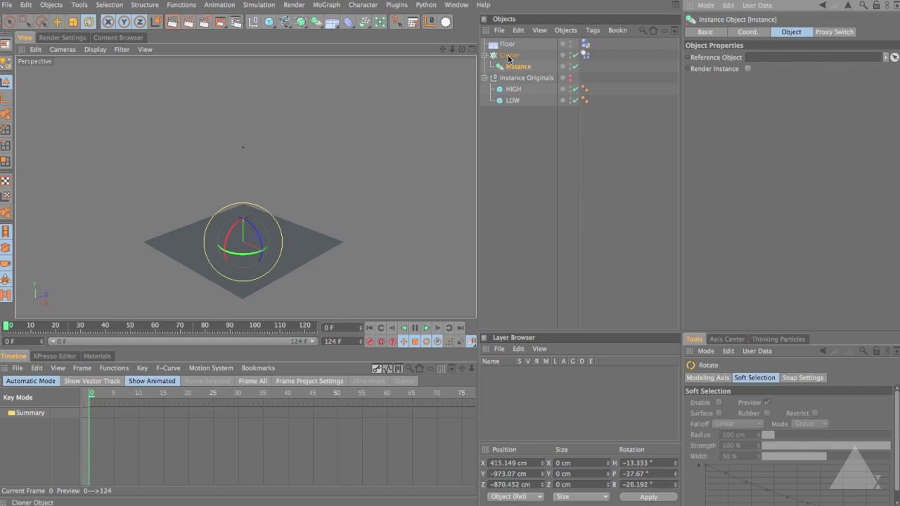
- Add an XPresso tag to the Instance
{"action": "left_click", "coordinate": [595, 36]}
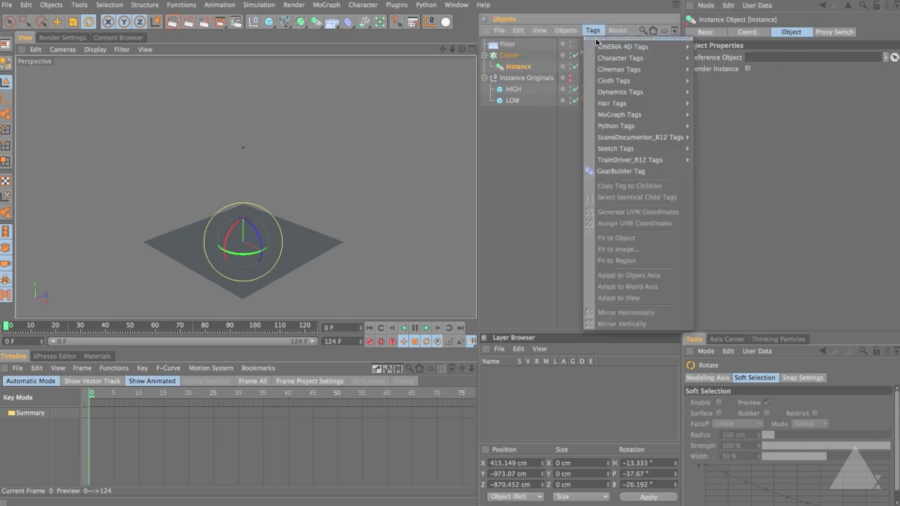
{"action": "mouse_move", "coordinate": [633, 47]}
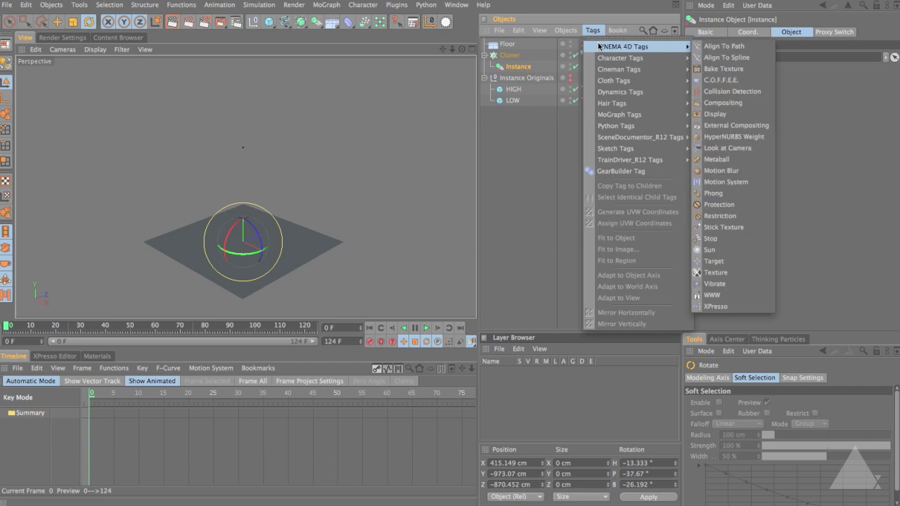
{"action": "left_click", "coordinate": [754, 311]}
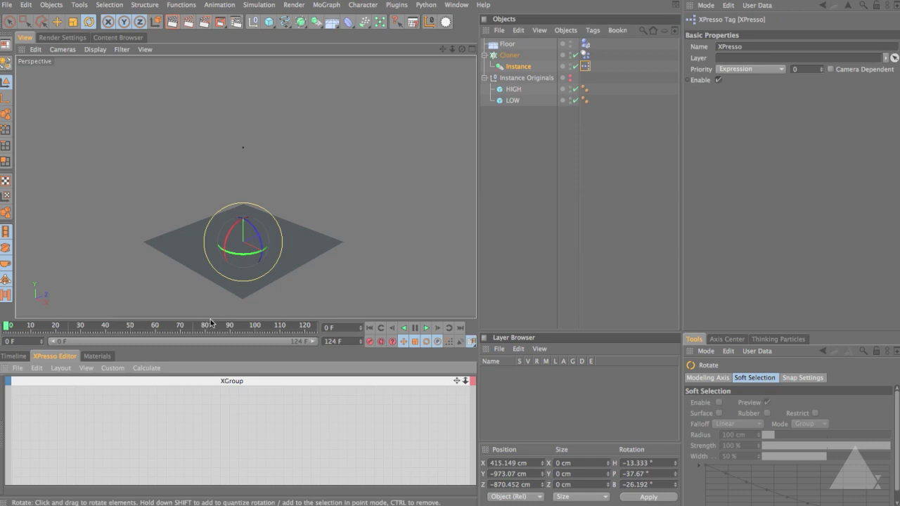
- Enlarge the XPresso editing area and add the Instance as a node near its upper-left corner
{"action": "left_click_drag", "start_coordinate": [213, 318], "coordinate": [213, 255]}
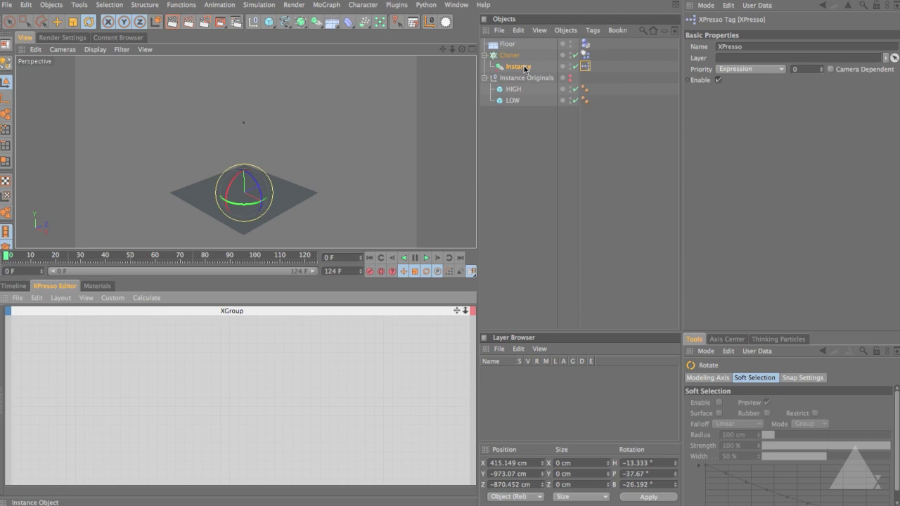
{"action": "left_click_drag", "start_coordinate": [525, 68], "coordinate": [114, 363]}
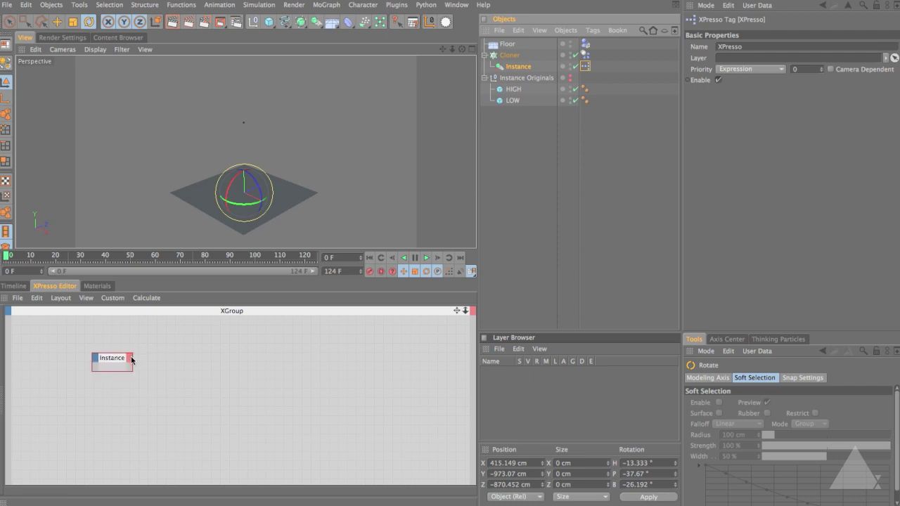
{"action": "left_click", "coordinate": [129, 358]}
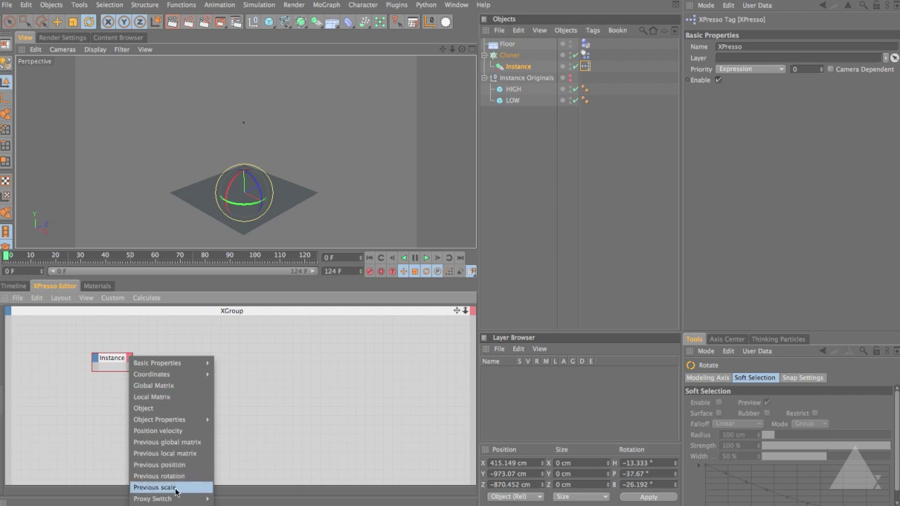
{"action": "left_click", "coordinate": [271, 409]}
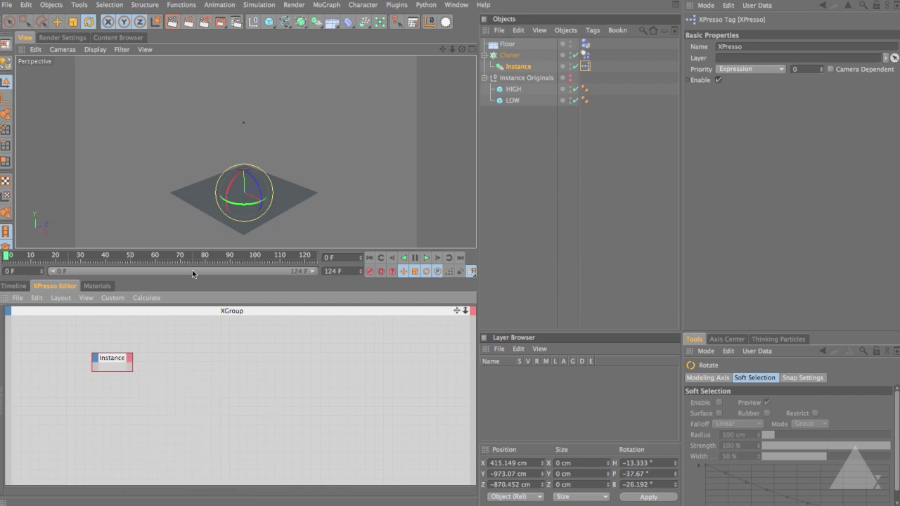
{"action": "left_click_drag", "start_coordinate": [114, 358], "coordinate": [102, 326]}
{"action": "left_click_drag", "start_coordinate": [141, 241], "coordinate": [138, 192]}
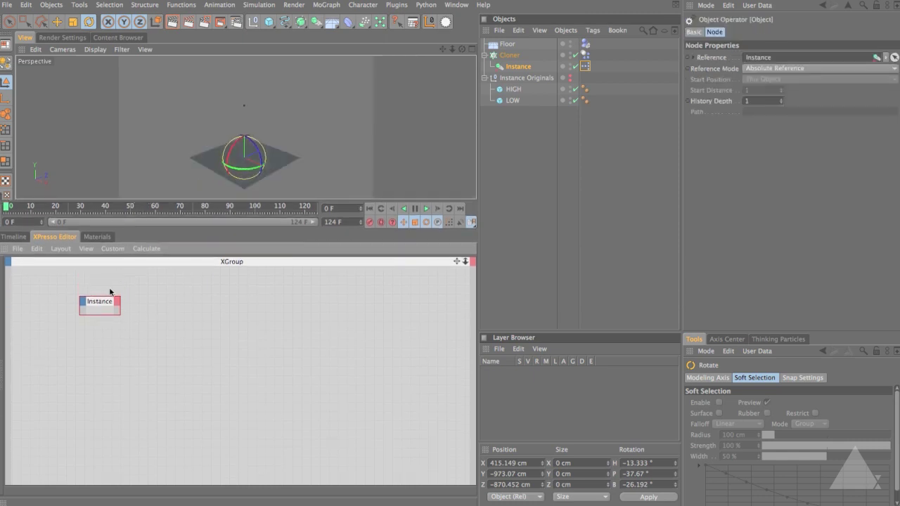
{"action": "left_click_drag", "start_coordinate": [105, 304], "coordinate": [101, 280]}
- Add the Proxy Switch outputs Switch, Low and High to the Instance node
{"action": "left_click", "coordinate": [117, 279]}
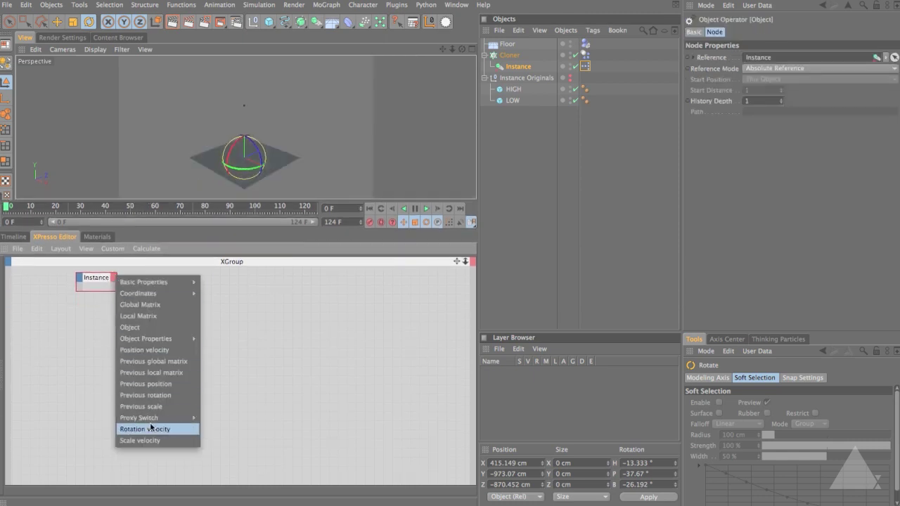
{"action": "mouse_move", "coordinate": [148, 417]}
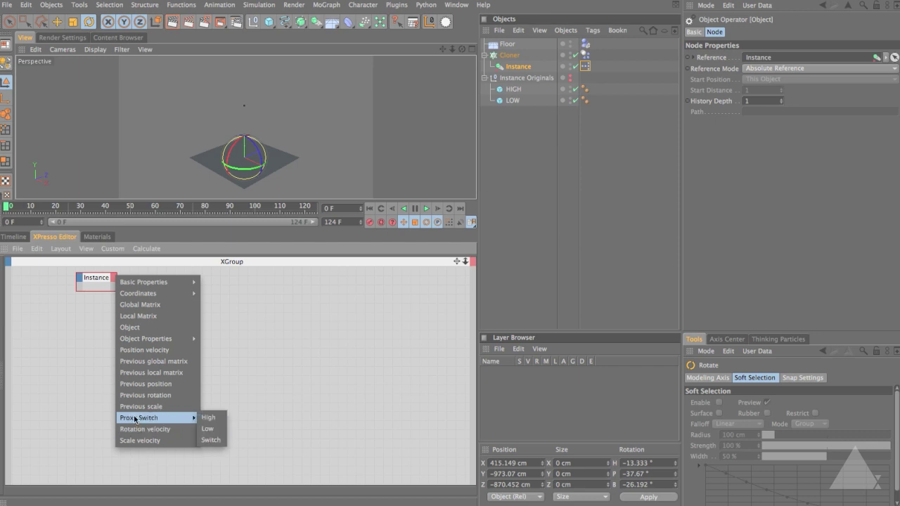
{"action": "left_click", "coordinate": [210, 440]}
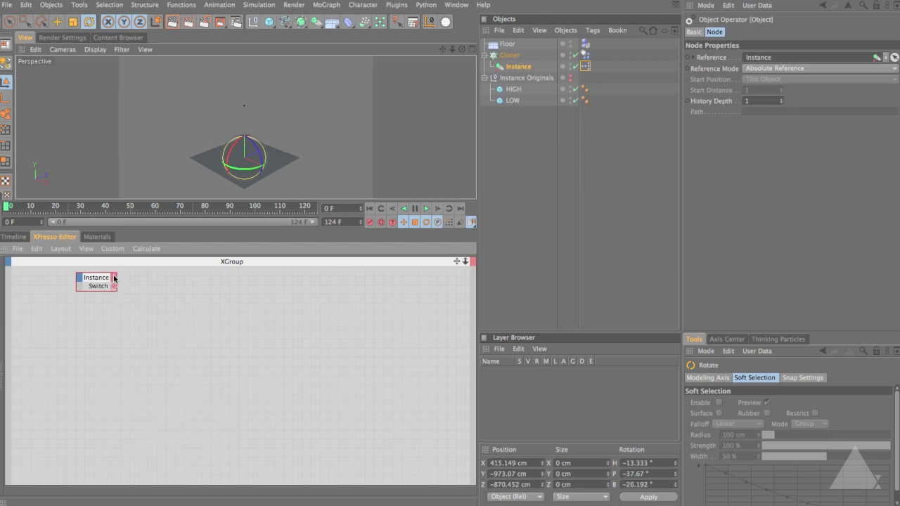
{"action": "left_click", "coordinate": [114, 279]}
{"action": "mouse_move", "coordinate": [169, 418]}
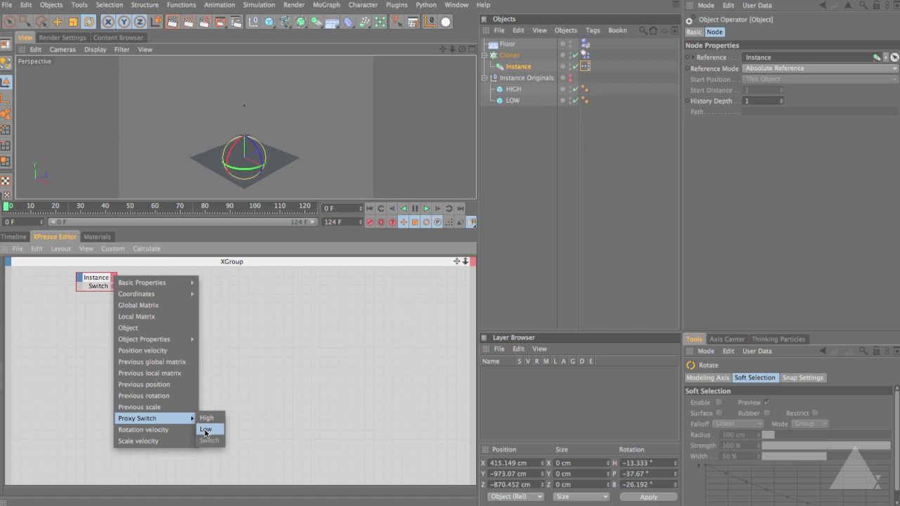
{"action": "left_click", "coordinate": [205, 430]}
{"action": "left_click", "coordinate": [115, 281]}
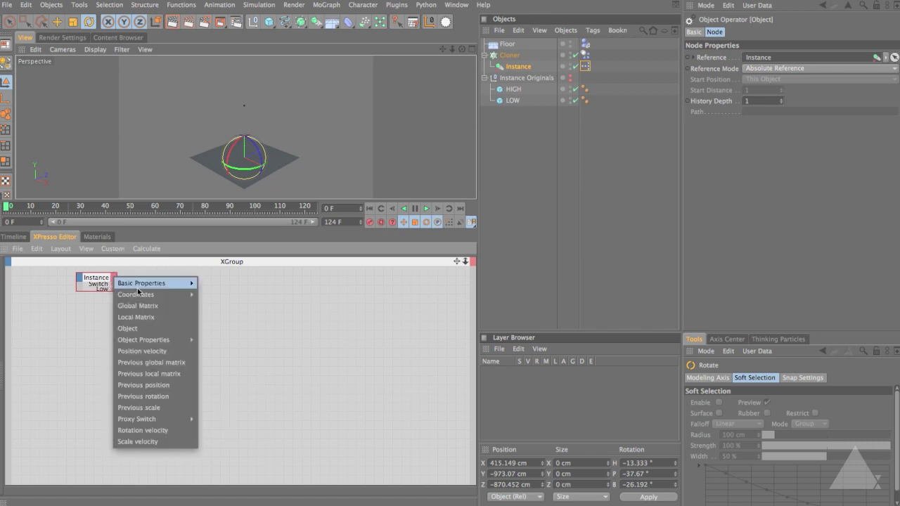
{"action": "mouse_move", "coordinate": [176, 419]}
{"action": "left_click", "coordinate": [204, 419]}
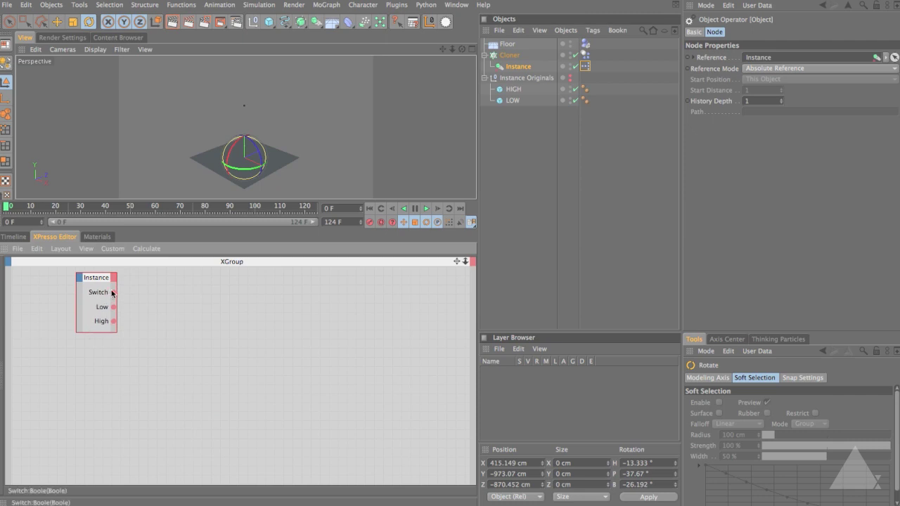
- Link the LOW cube to the Instance's Low user data field and the HIGH cube to its High field
{"action": "left_click", "coordinate": [536, 67]}
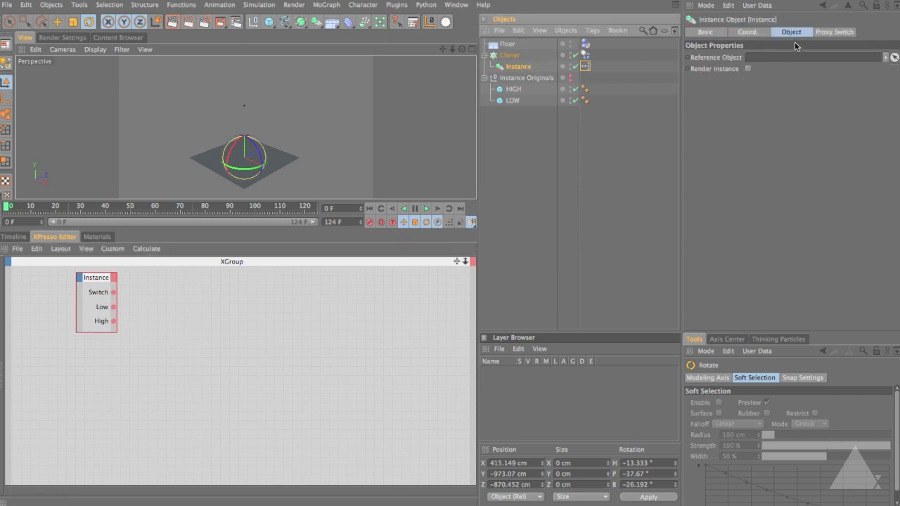
{"action": "left_click", "coordinate": [834, 32]}
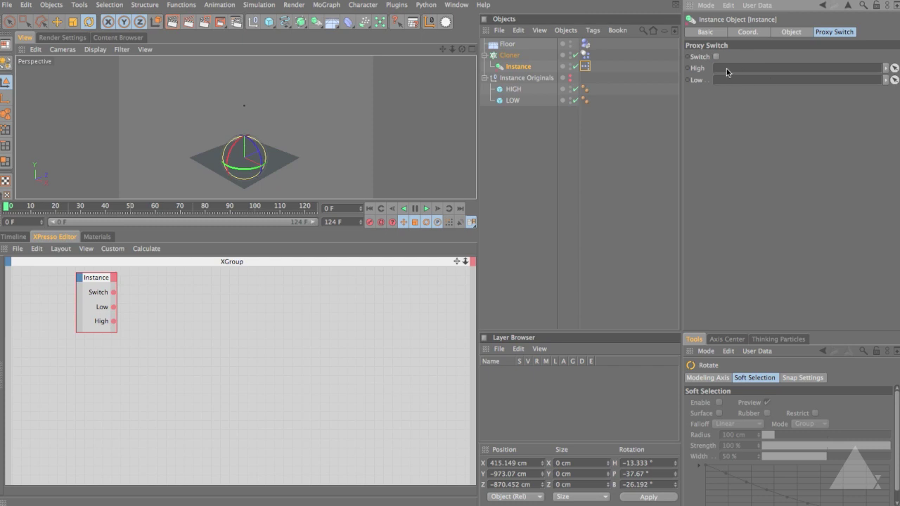
{"action": "left_click_drag", "start_coordinate": [516, 102], "coordinate": [733, 82]}
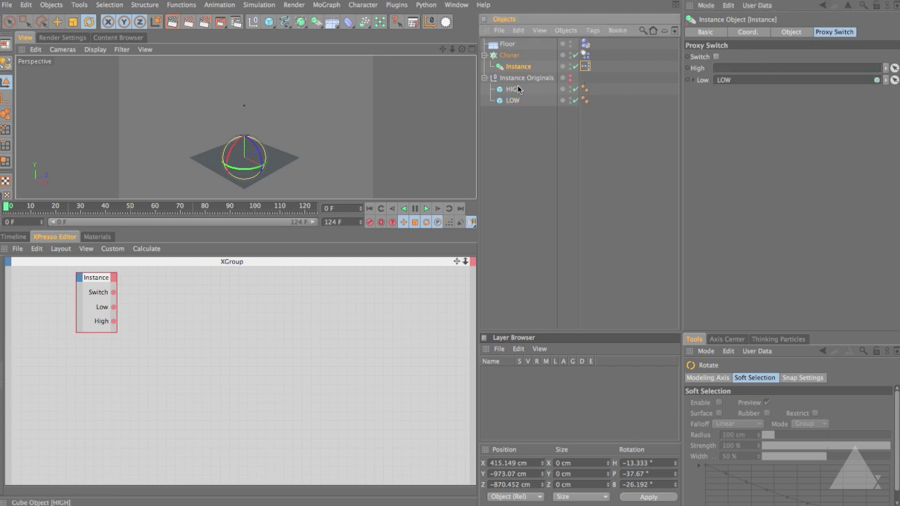
{"action": "left_click_drag", "start_coordinate": [518, 90], "coordinate": [728, 69]}
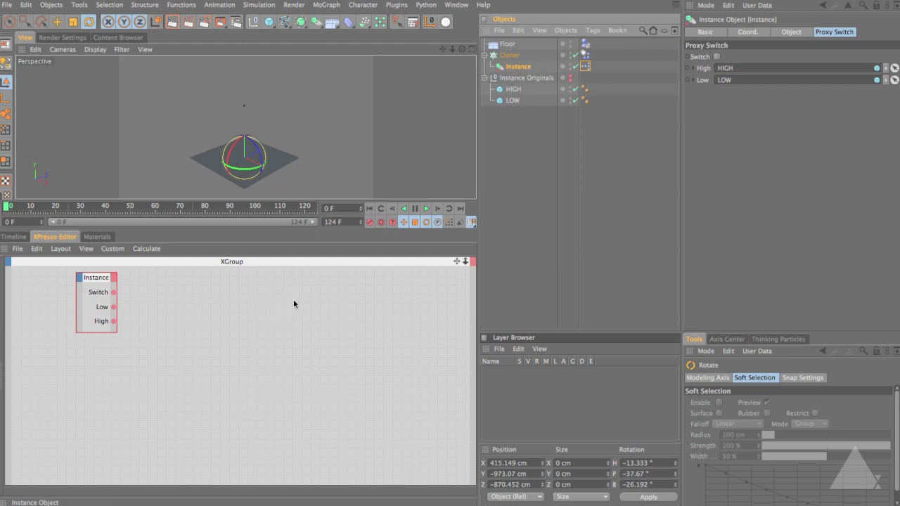
- Add a second Instance node to the XPresso graph and give it a Reference Object input
{"action": "left_click_drag", "start_coordinate": [293, 299], "coordinate": [293, 299]}
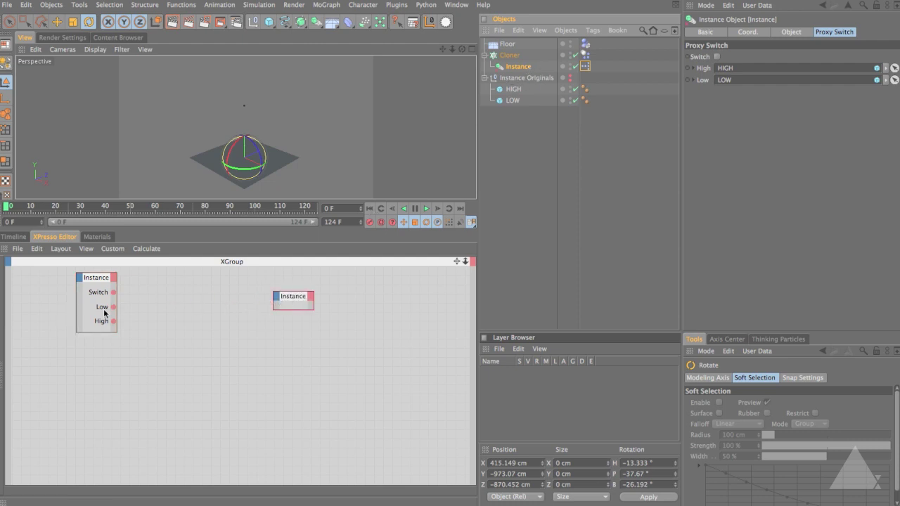
{"action": "left_click", "coordinate": [277, 299]}
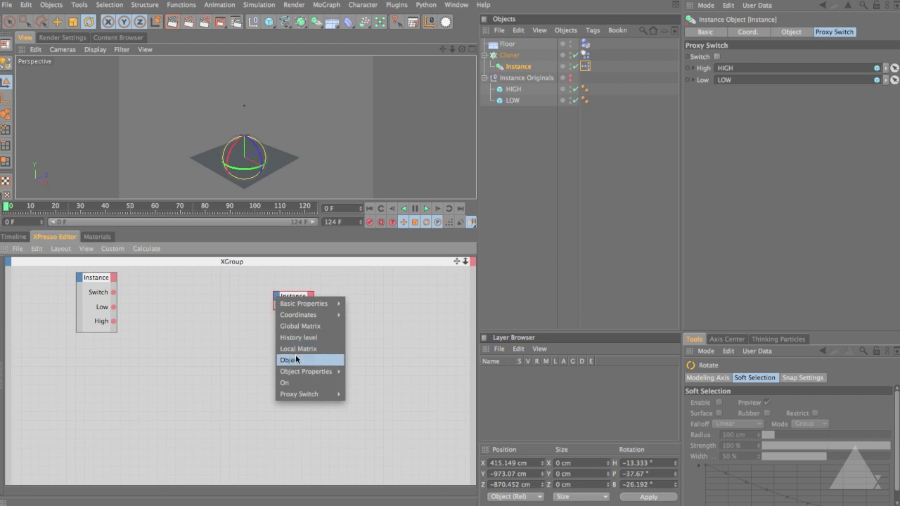
{"action": "mouse_move", "coordinate": [296, 375]}
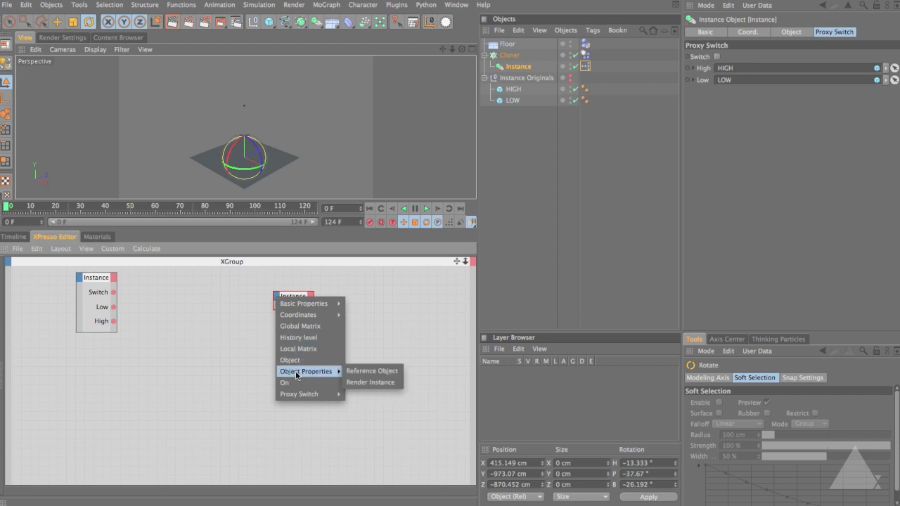
{"action": "left_click", "coordinate": [364, 373]}
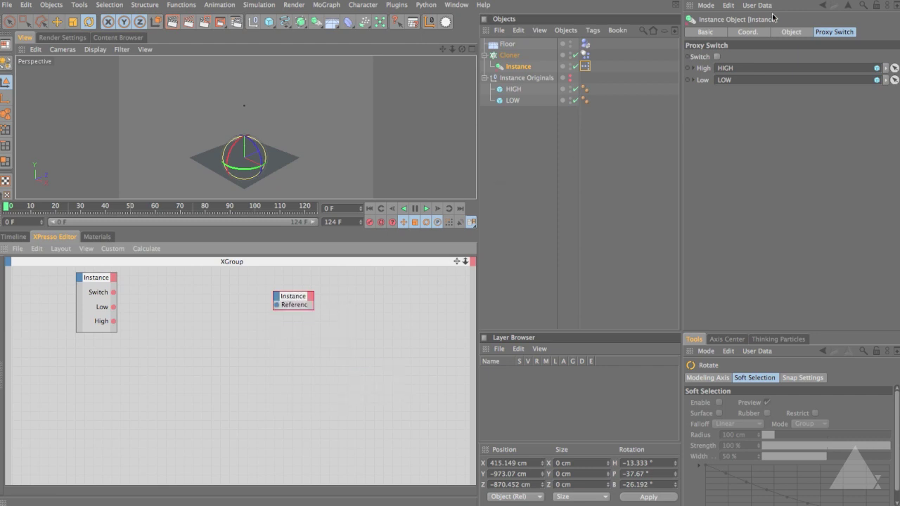
{"action": "left_click", "coordinate": [790, 32]}
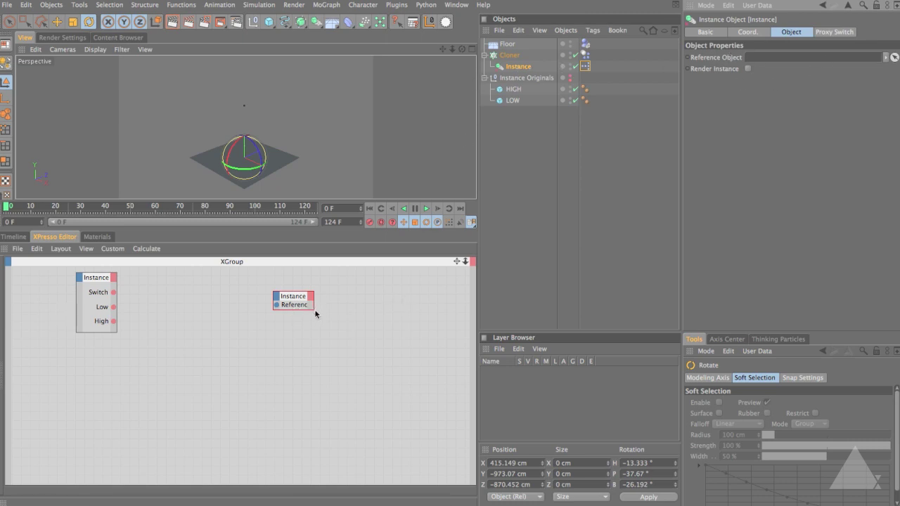
- Widen the second Instance node to fit its full port name and move it farther from the first node
{"action": "left_click_drag", "start_coordinate": [315, 309], "coordinate": [386, 322]}
{"action": "left_click", "coordinate": [349, 291]}
{"action": "left_click_drag", "start_coordinate": [350, 291], "coordinate": [375, 282]}
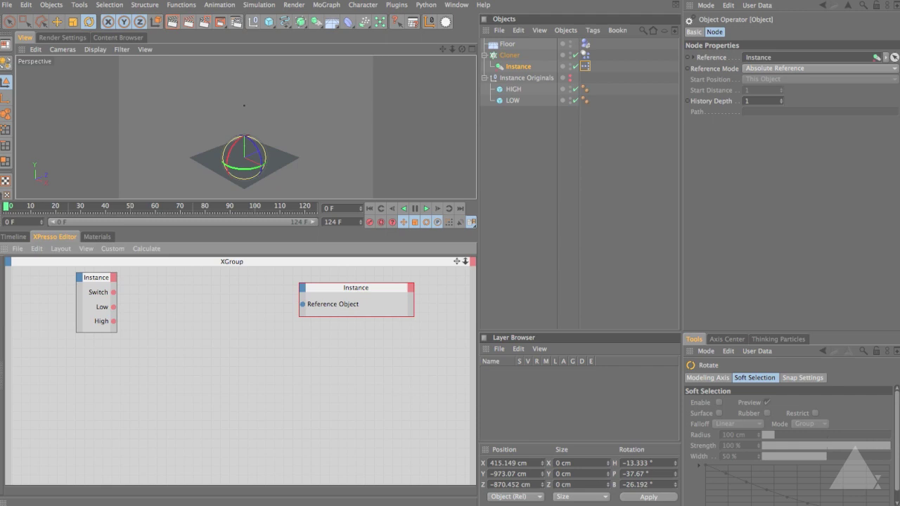
- Add a Condition logic node to the XPresso graph between the two Instance nodes
{"action": "left_click", "coordinate": [211, 295]}
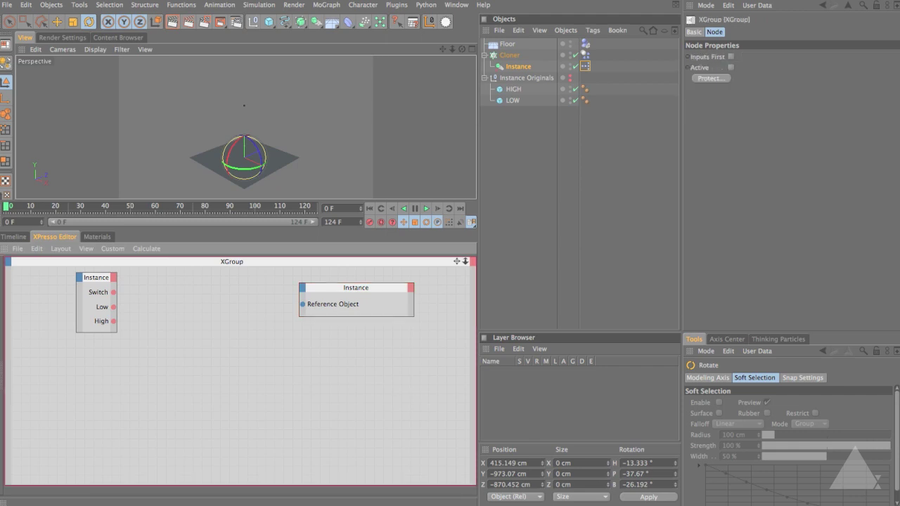
{"action": "right_click", "coordinate": [150, 280]}
{"action": "mouse_move", "coordinate": [179, 289]}
{"action": "mouse_move", "coordinate": [232, 285]}
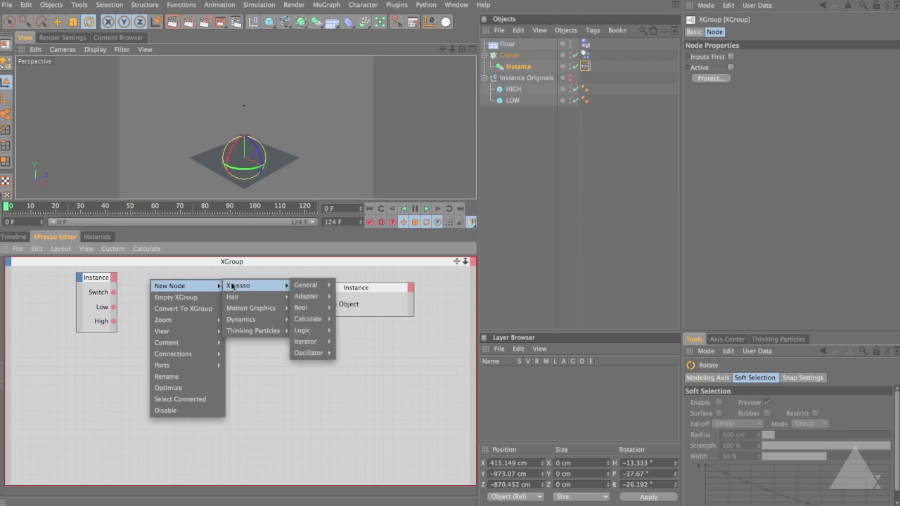
{"action": "mouse_move", "coordinate": [303, 330]}
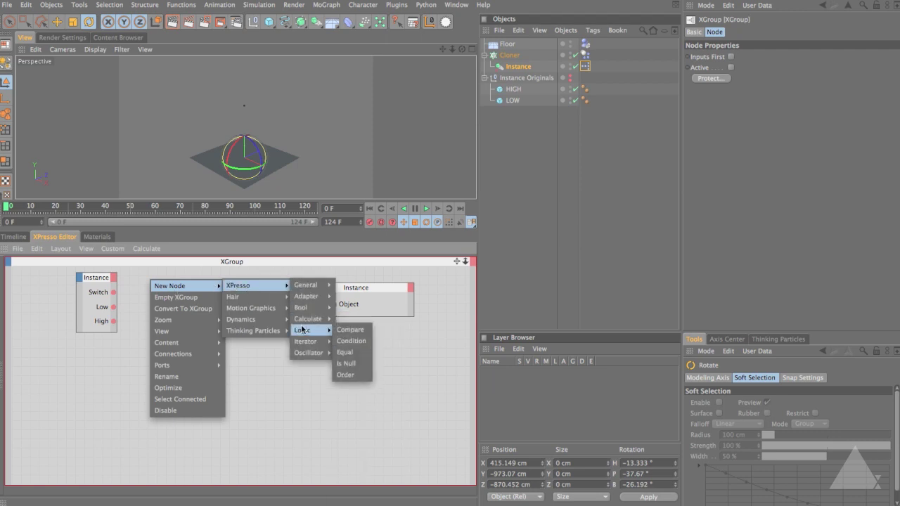
{"action": "left_click", "coordinate": [359, 342]}
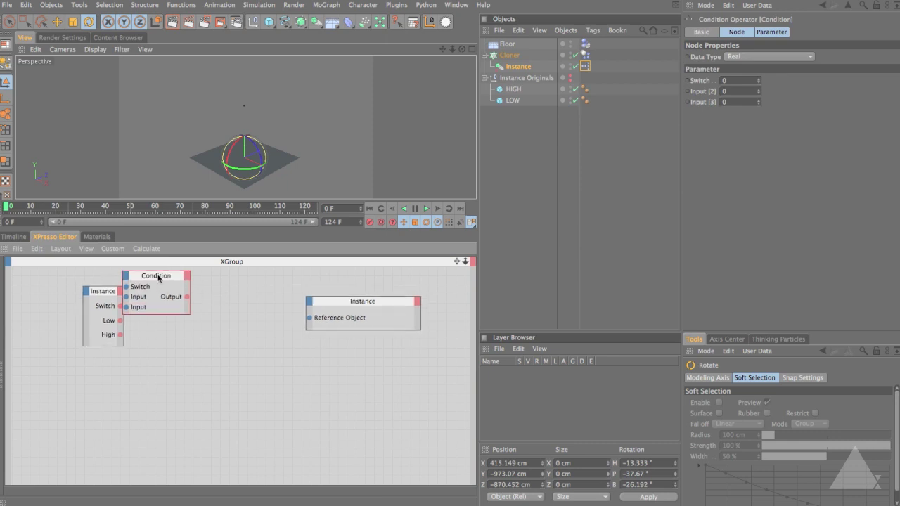
- Position the Condition node between the two Instance nodes and connect the first Instance's Switch output to the Condition's Switch input
{"action": "left_click_drag", "start_coordinate": [159, 282], "coordinate": [206, 297]}
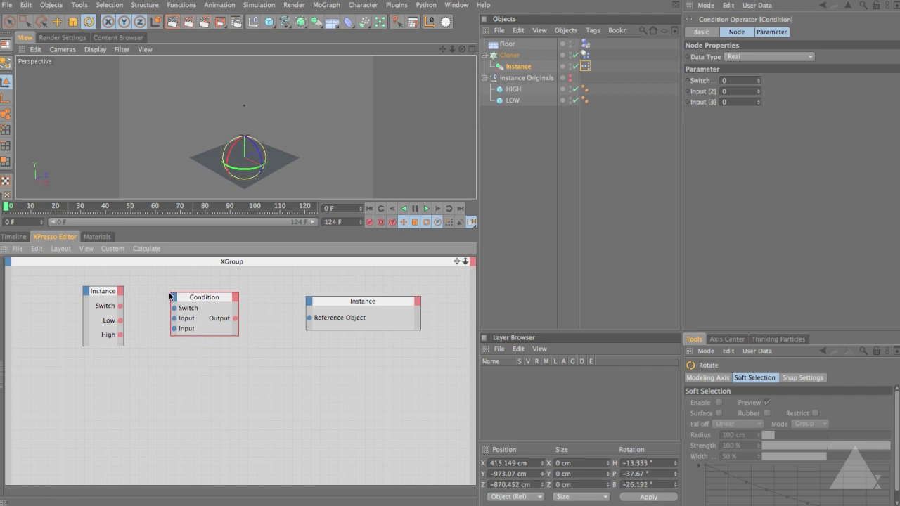
{"action": "left_click", "coordinate": [174, 297]}
{"action": "left_click", "coordinate": [199, 305]}
{"action": "mouse_move", "coordinate": [201, 299]}
{"action": "left_mouse_down"}
{"action": "mouse_move", "coordinate": [220, 289]}
{"action": "mouse_move", "coordinate": [198, 304]}
{"action": "left_mouse_up"}
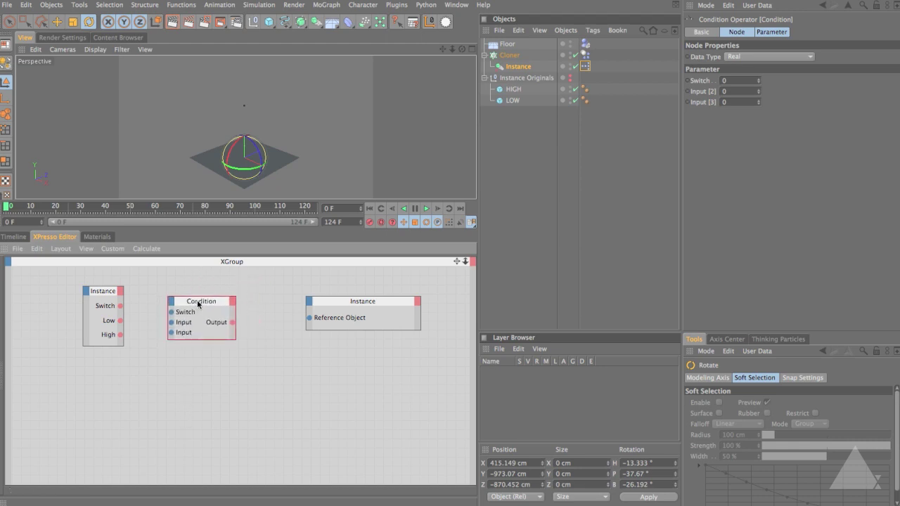
{"action": "left_click_drag", "start_coordinate": [128, 310], "coordinate": [173, 315]}
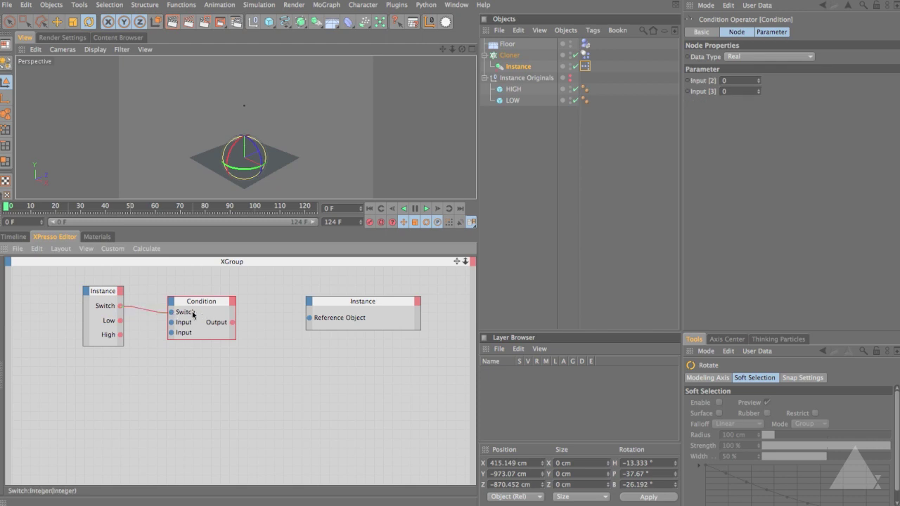
- Try to connect the first Instance's Low output to an Input of the Condition node
{"action": "left_click_drag", "start_coordinate": [121, 320], "coordinate": [175, 335]}
{"action": "left_click", "coordinate": [211, 302]}
{"action": "left_click_drag", "start_coordinate": [208, 302], "coordinate": [209, 299]}
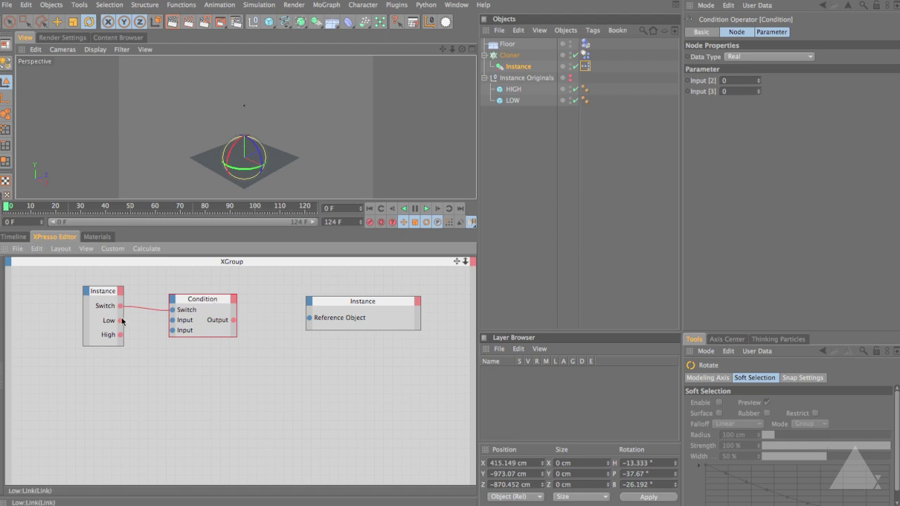
{"action": "left_click_drag", "start_coordinate": [205, 303], "coordinate": [196, 305]}
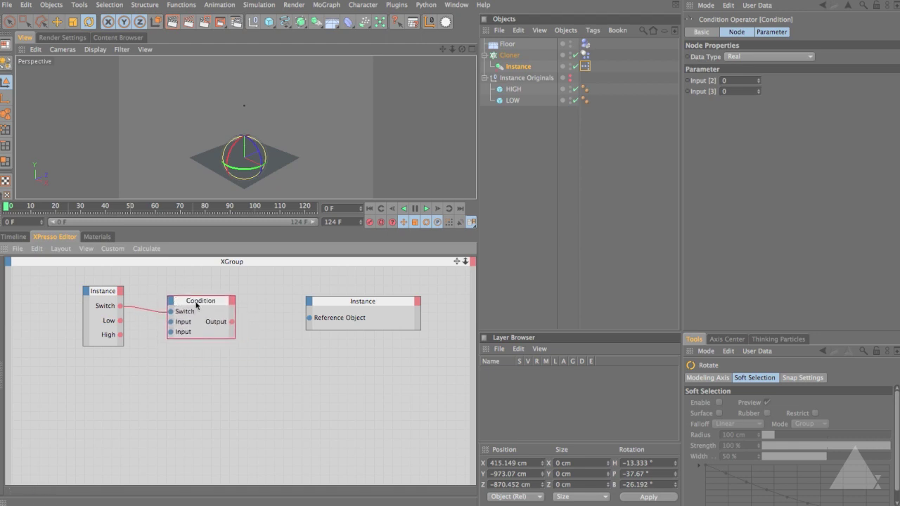
- Set the Condition node's data type to Link and connect Low to its first Input and High to its second Input
{"action": "left_click", "coordinate": [748, 57]}
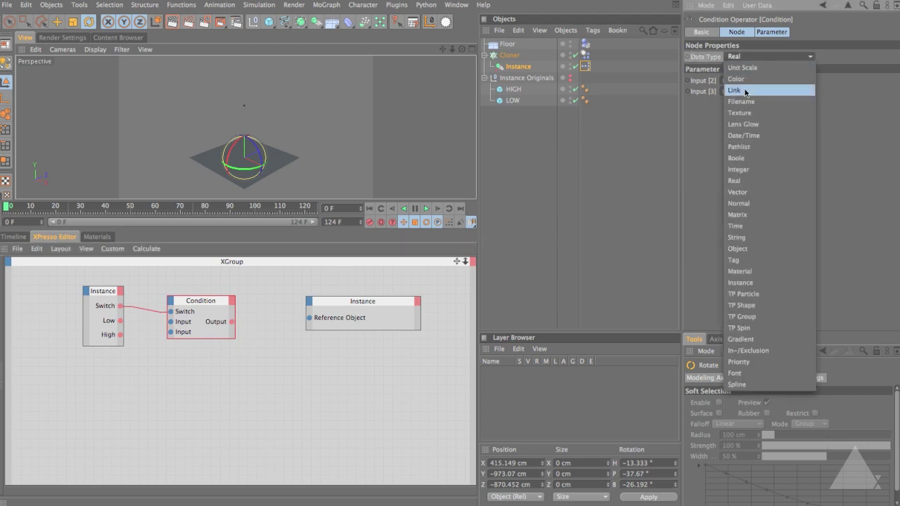
{"action": "left_click", "coordinate": [746, 90]}
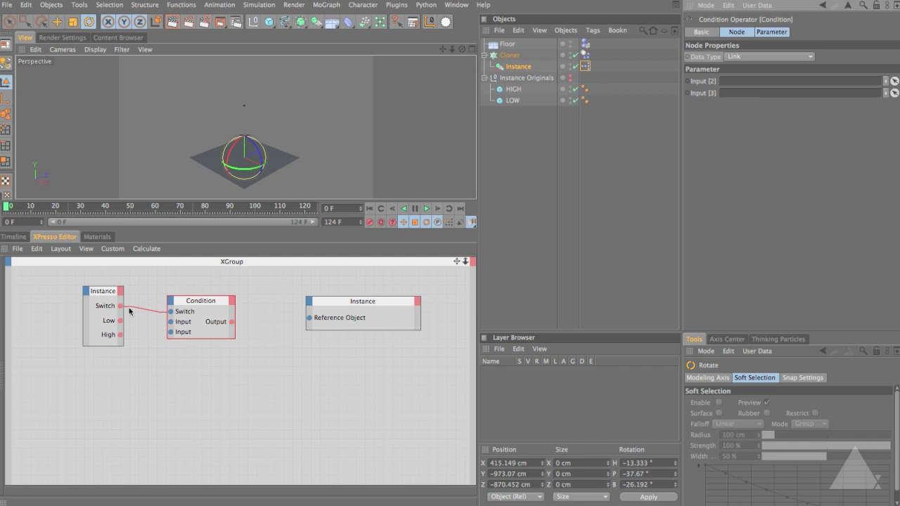
{"action": "left_click_drag", "start_coordinate": [120, 321], "coordinate": [170, 332]}
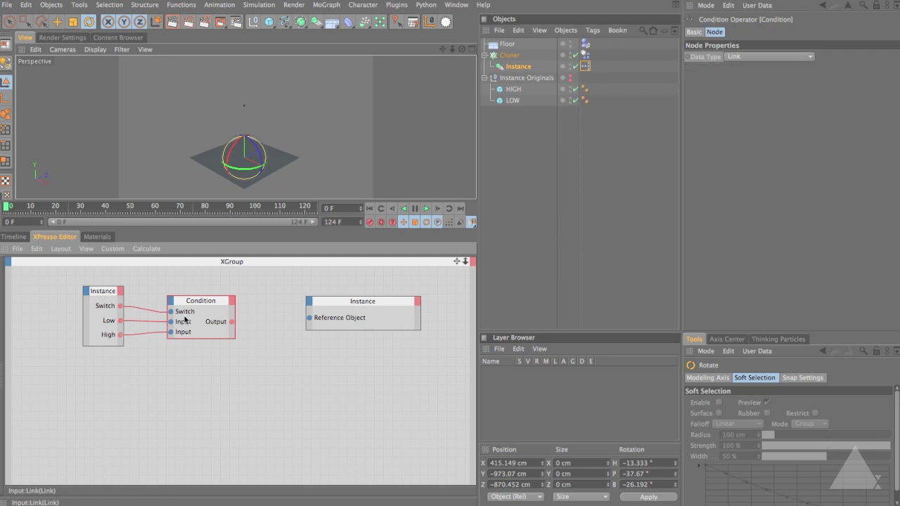
- Connect the Condition's Output to the second Instance's Reference Object, moving that node closer, and enlarge the viewport above the graph
{"action": "left_click_drag", "start_coordinate": [211, 303], "coordinate": [307, 307]}
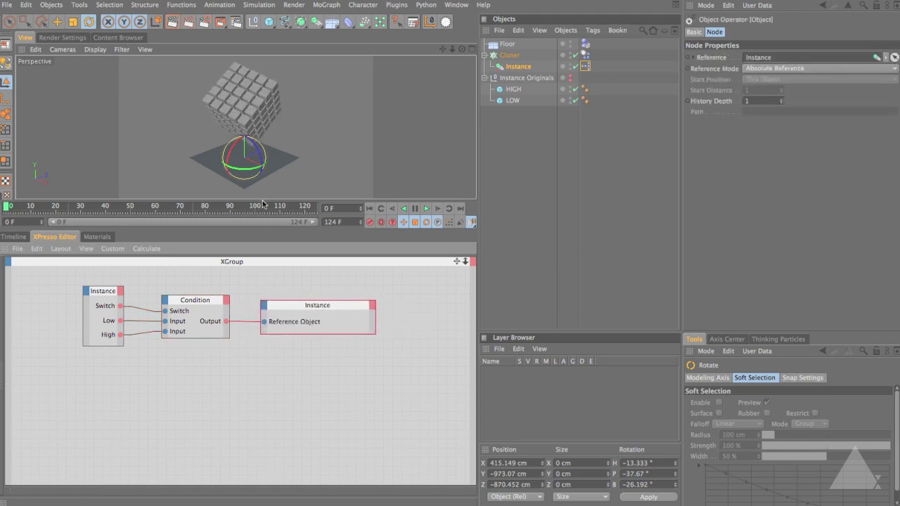
{"action": "left_click_drag", "start_coordinate": [263, 204], "coordinate": [276, 291]}
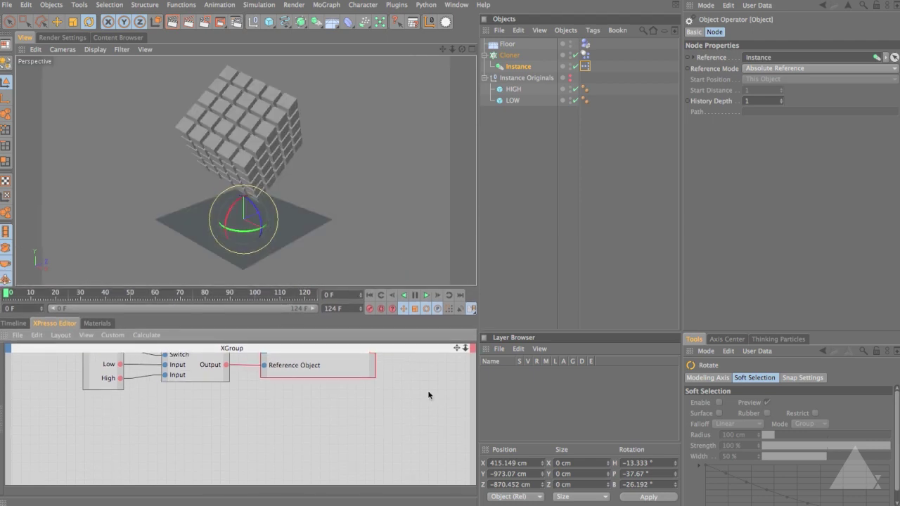
{"action": "left_click_drag", "start_coordinate": [453, 346], "coordinate": [477, 346]}
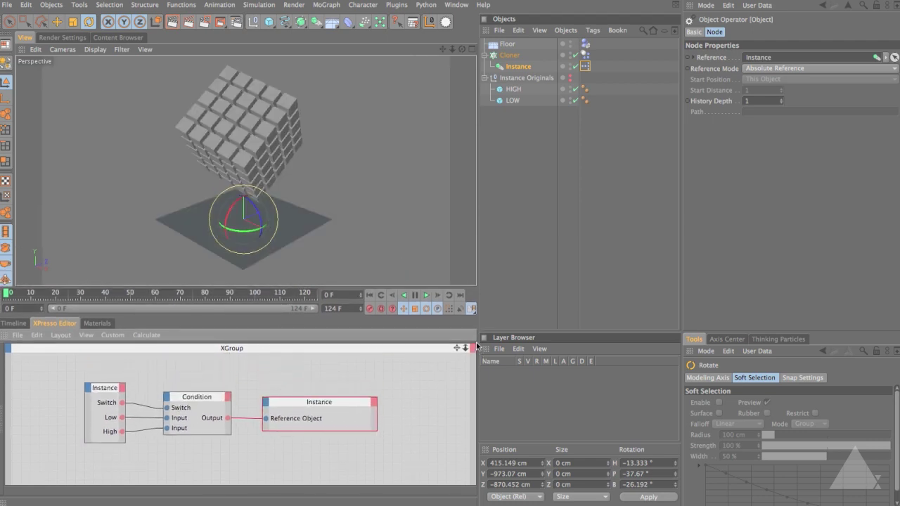
- Show the Instance's Object and Proxy Switch properties together, enable Switch, and check the Cloner's mesh density in the viewport
{"action": "left_click", "coordinate": [519, 67]}
{"action": "left_click", "coordinate": [827, 34]}
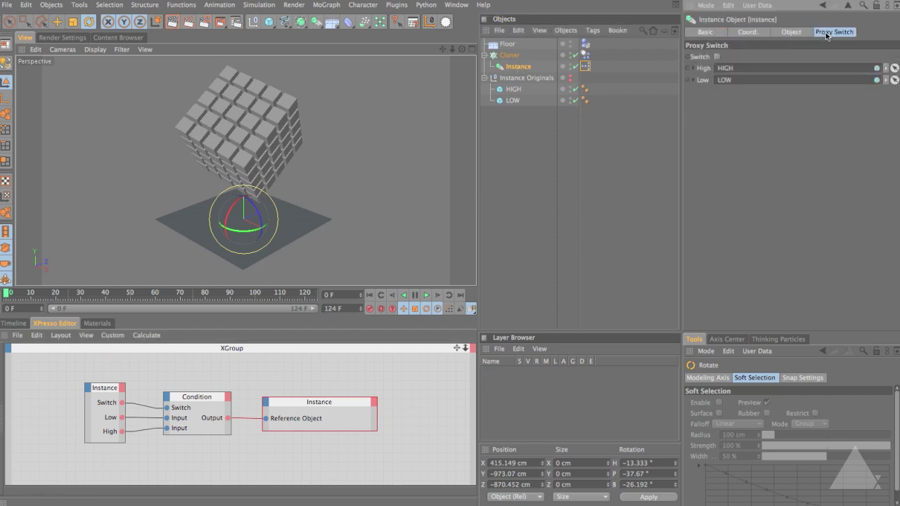
{"action": "left_click", "coordinate": [792, 33], "text": "shift"}
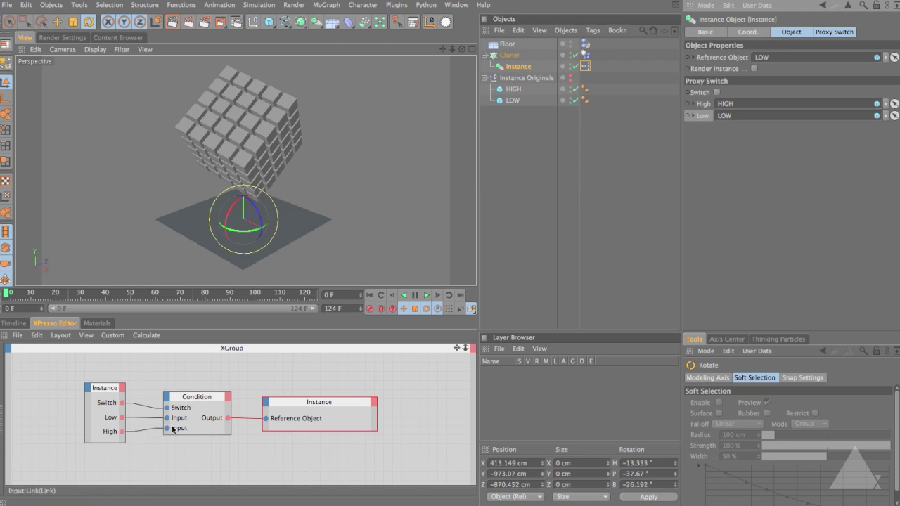
{"action": "left_click", "coordinate": [717, 93]}
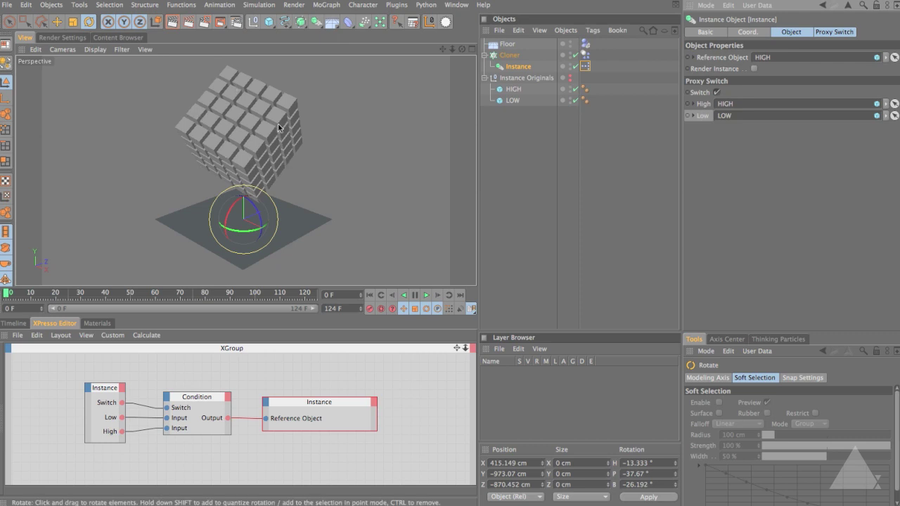
{"action": "left_click", "coordinate": [513, 56]}
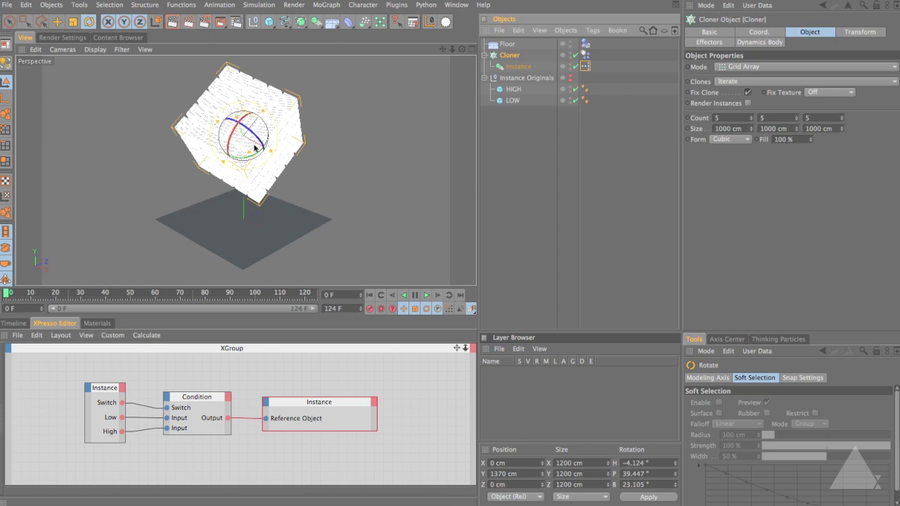
- Disable the Instance's proxy Switch and compare the Cloner's mesh density in the viewport
{"action": "left_click", "coordinate": [536, 65]}
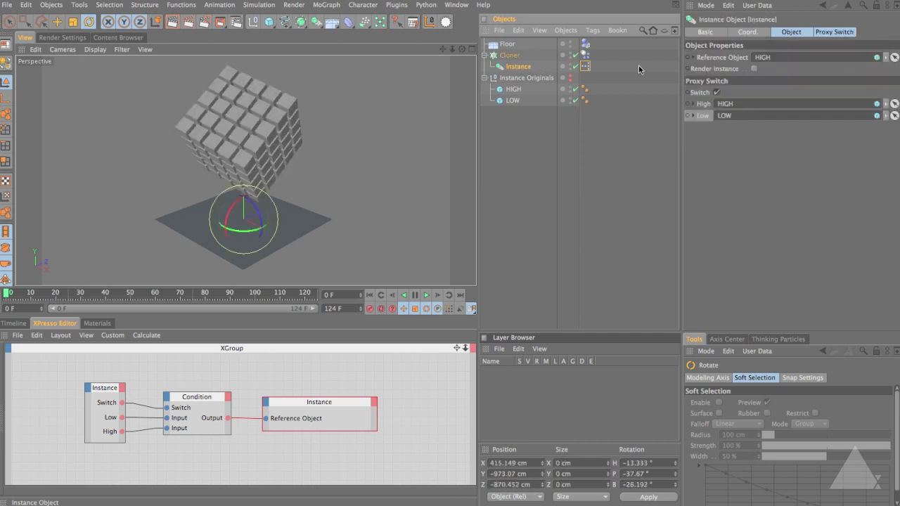
{"action": "left_click", "coordinate": [717, 92]}
{"action": "left_click", "coordinate": [718, 92]}
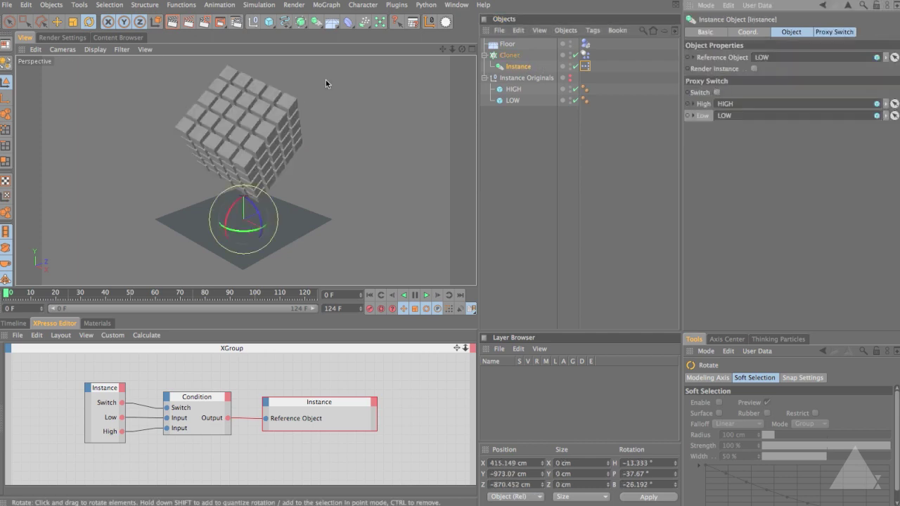
{"action": "left_click", "coordinate": [510, 56]}
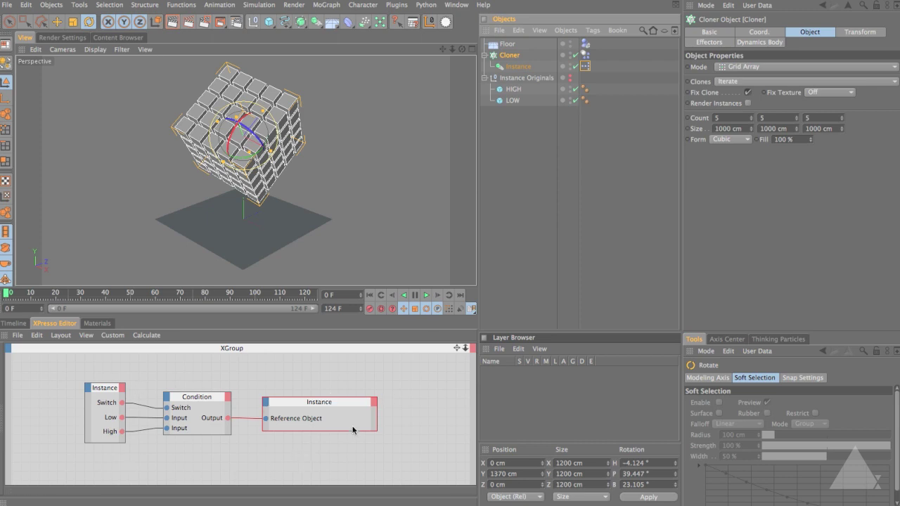
{"action": "left_click", "coordinate": [520, 66]}
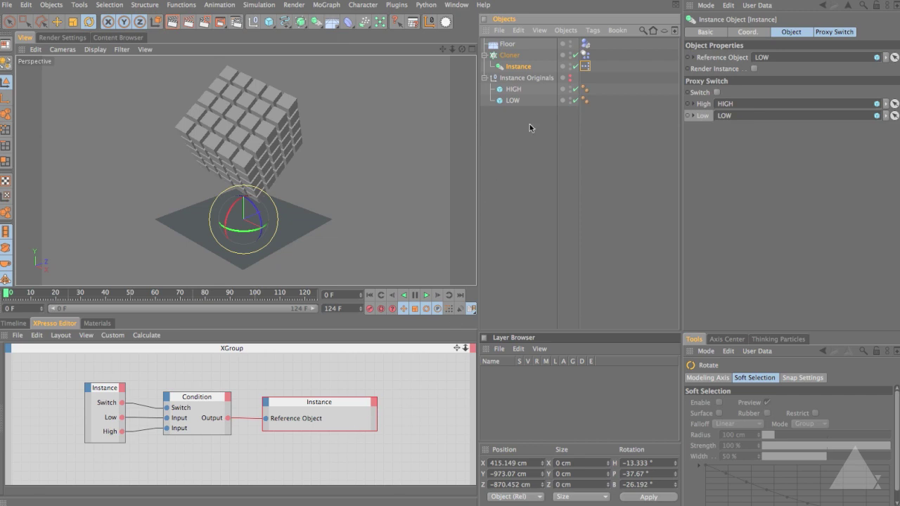
- Bake the dynamics cache of the Cloner's Dynamics Body tag and return the timeline to frame 0
{"action": "left_click", "coordinate": [510, 54]}
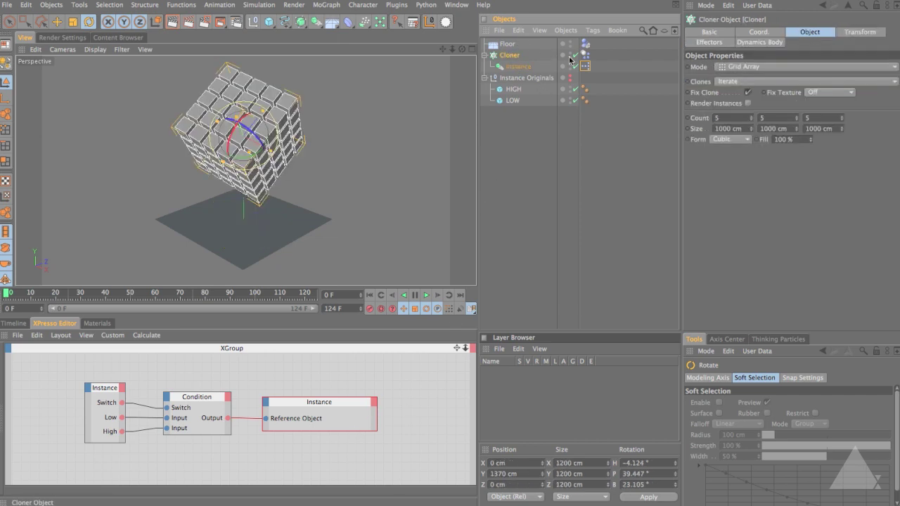
{"action": "left_click", "coordinate": [586, 55]}
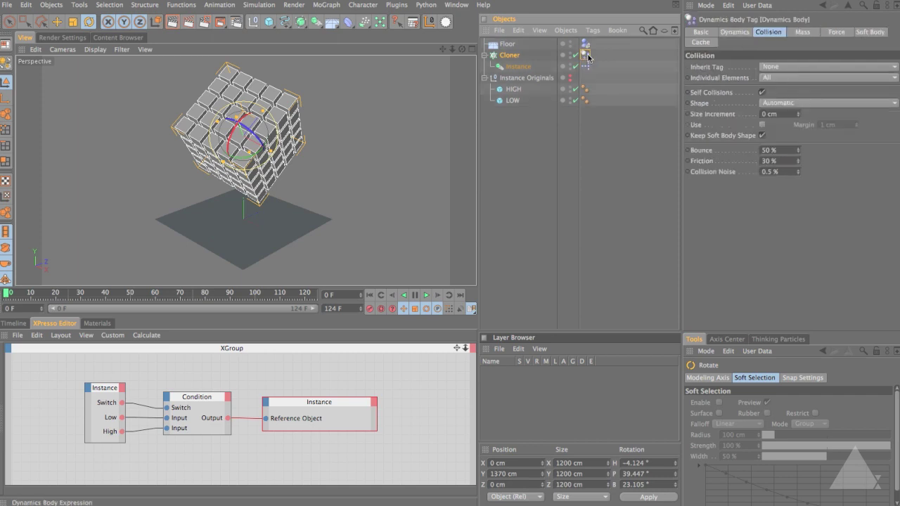
{"action": "left_click", "coordinate": [701, 42]}
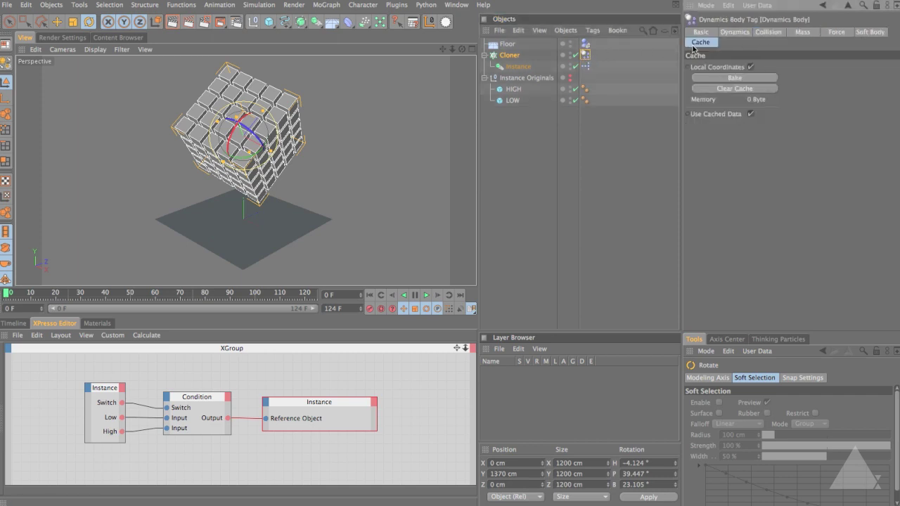
{"action": "left_click", "coordinate": [716, 79]}
{"action": "mouse_move", "coordinate": [12, 296]}
{"action": "left_mouse_down"}
{"action": "mouse_move", "coordinate": [287, 296]}
{"action": "mouse_move", "coordinate": [5, 295]}
{"action": "left_mouse_up"}
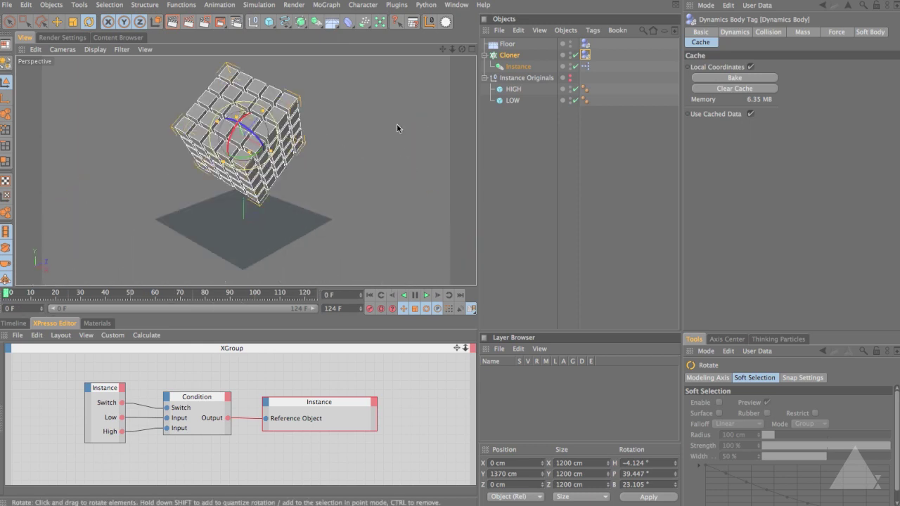
- Enable the Instance's proxy Switch and scrub the baked simulation to frame 94 to inspect the high-segment clones
{"action": "left_click", "coordinate": [516, 67]}
{"action": "left_click", "coordinate": [717, 92]}
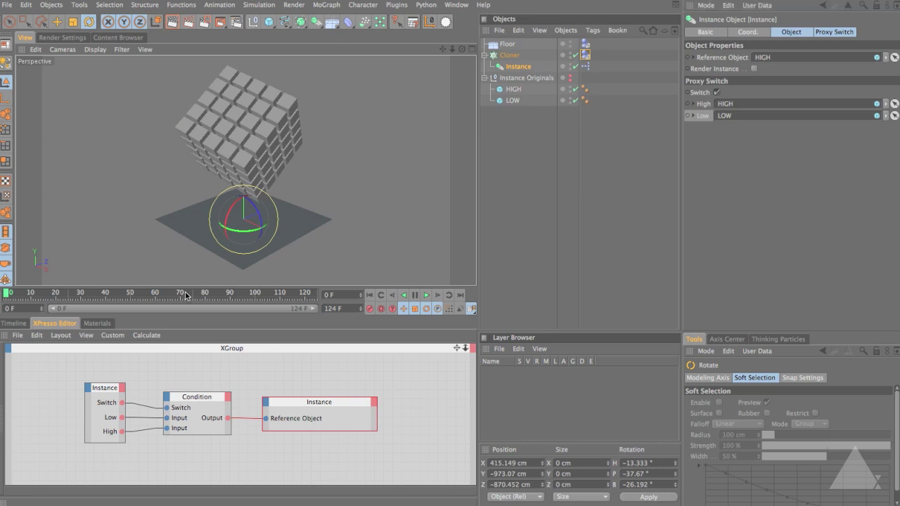
{"action": "left_click_drag", "start_coordinate": [185, 298], "coordinate": [144, 298]}
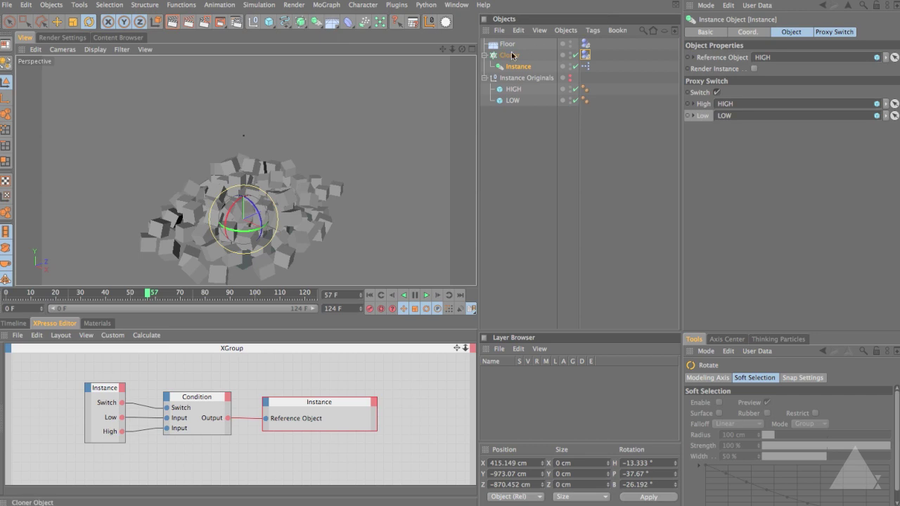
{"action": "left_click", "coordinate": [512, 55]}
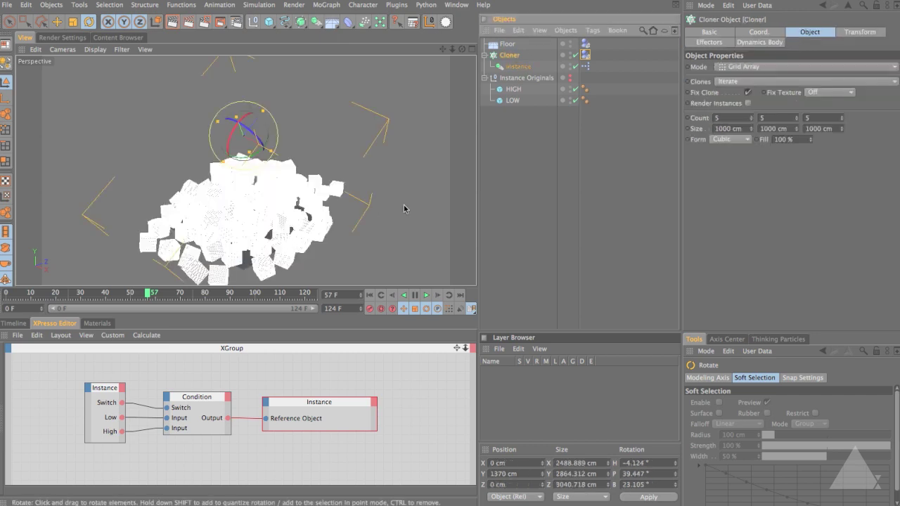
{"action": "left_click_drag", "start_coordinate": [213, 292], "coordinate": [244, 293]}
- Turn on Fillet for the HIGH cube and preview the baked animation with the rounded clones, ending at frame 63
{"action": "left_click", "coordinate": [514, 89]}
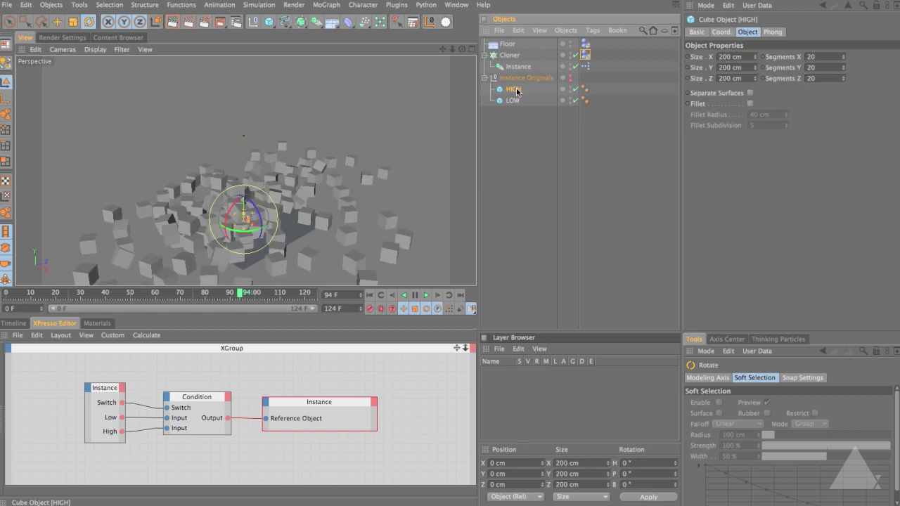
{"action": "left_click", "coordinate": [750, 103]}
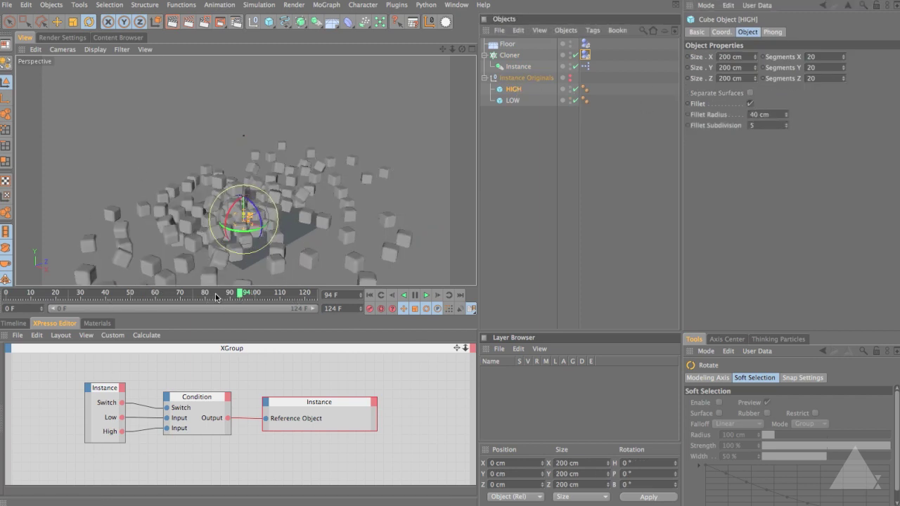
{"action": "left_click_drag", "start_coordinate": [241, 293], "coordinate": [51, 294]}
{"action": "key", "text": "F8"}
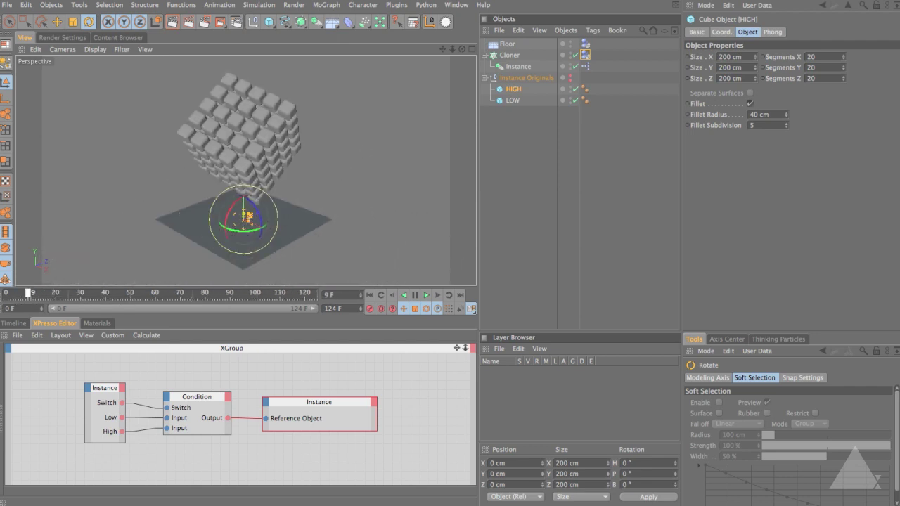
{"action": "left_click", "coordinate": [161, 298]}
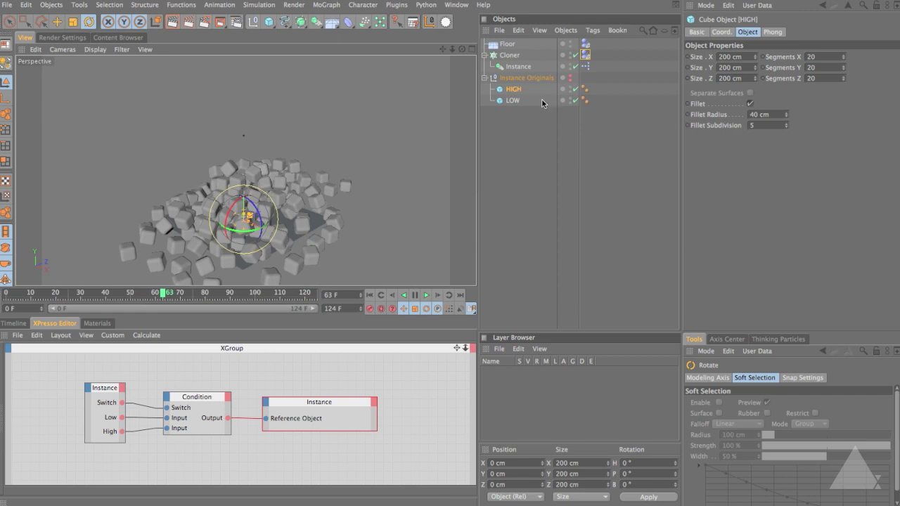